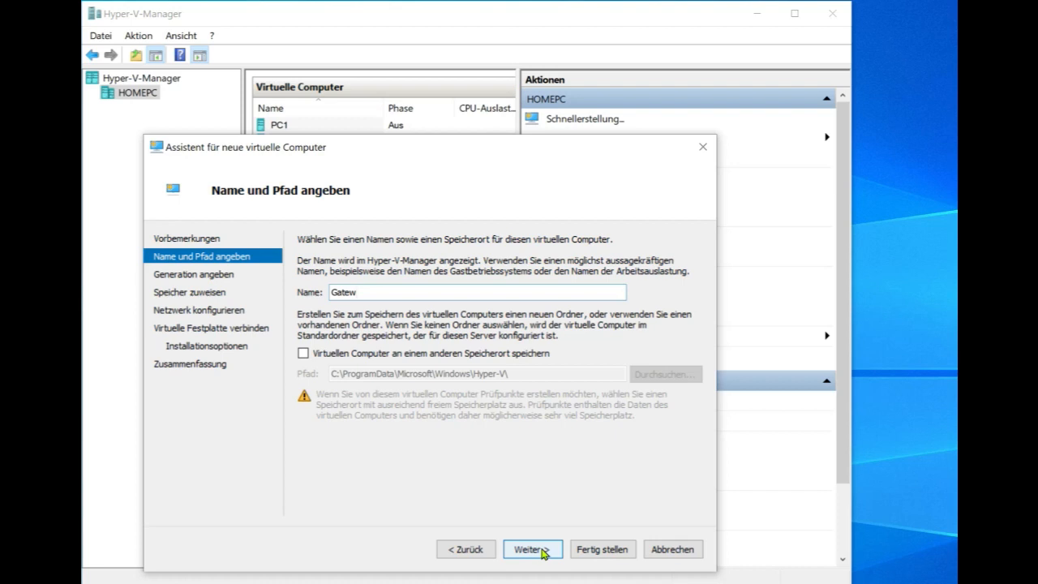
# Finish naming the VM 'Gateway' and keep Generation 1.
pyautogui.write('y')
pyautogui.click(541, 551)
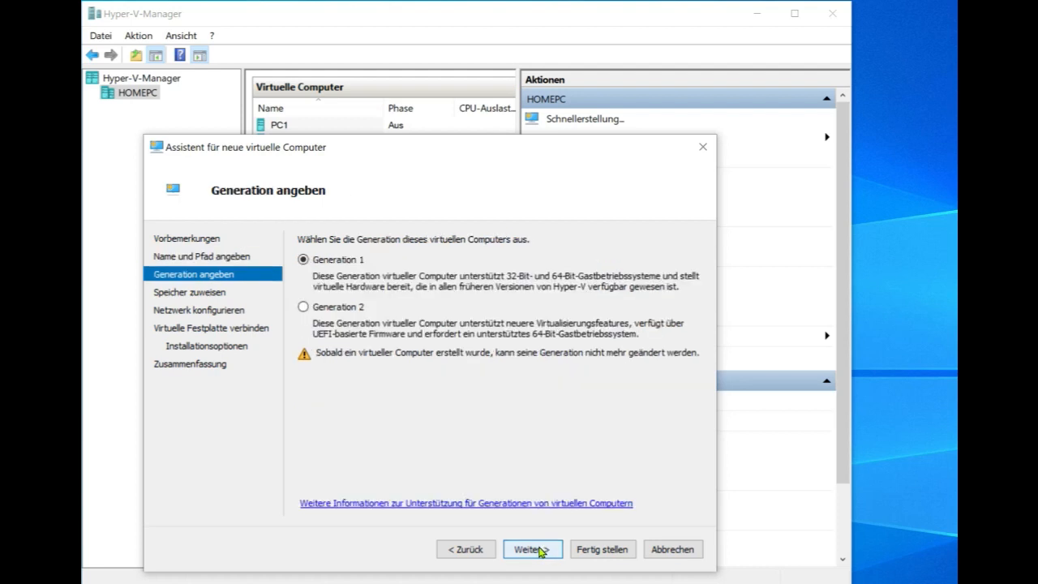
pyautogui.click(539, 551)
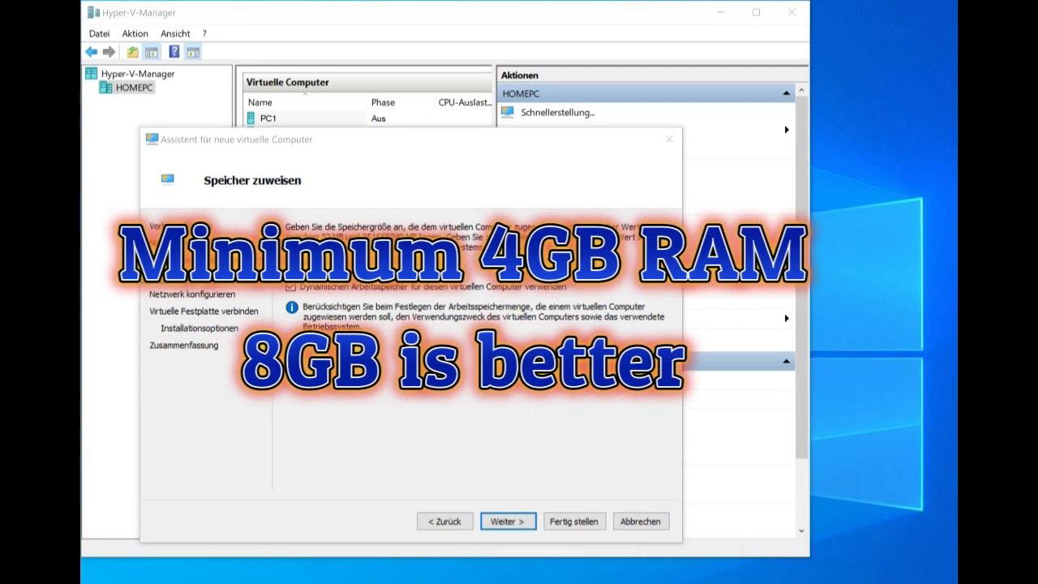
# Give the VM 4096 MB startup memory and connect it to the Intern network.
pyautogui.moveTo(406, 264); pyautogui.dragTo(478, 277)
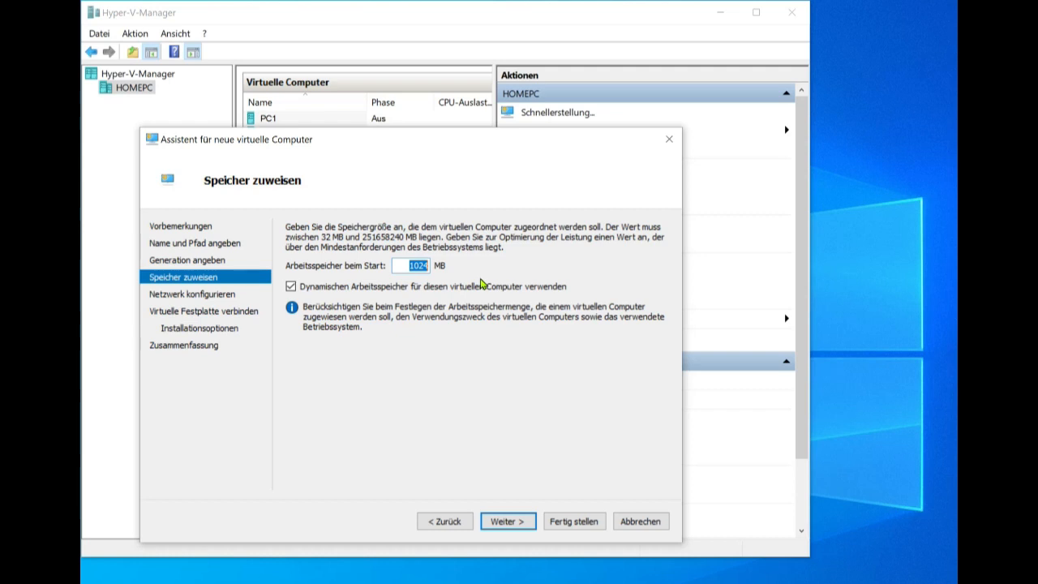
pyautogui.write('4096')
pyautogui.click(509, 523)
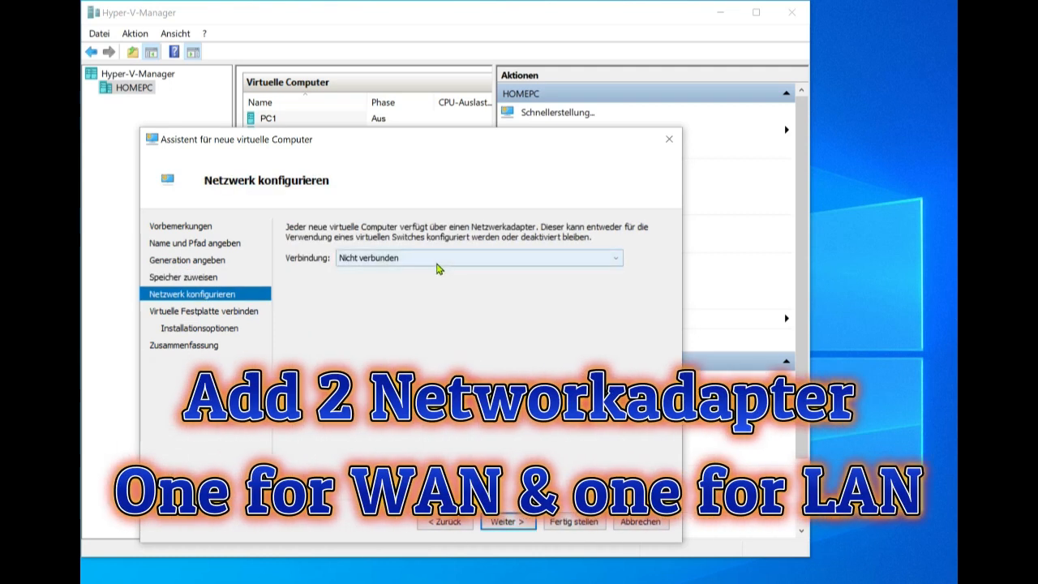
pyautogui.click(436, 262)
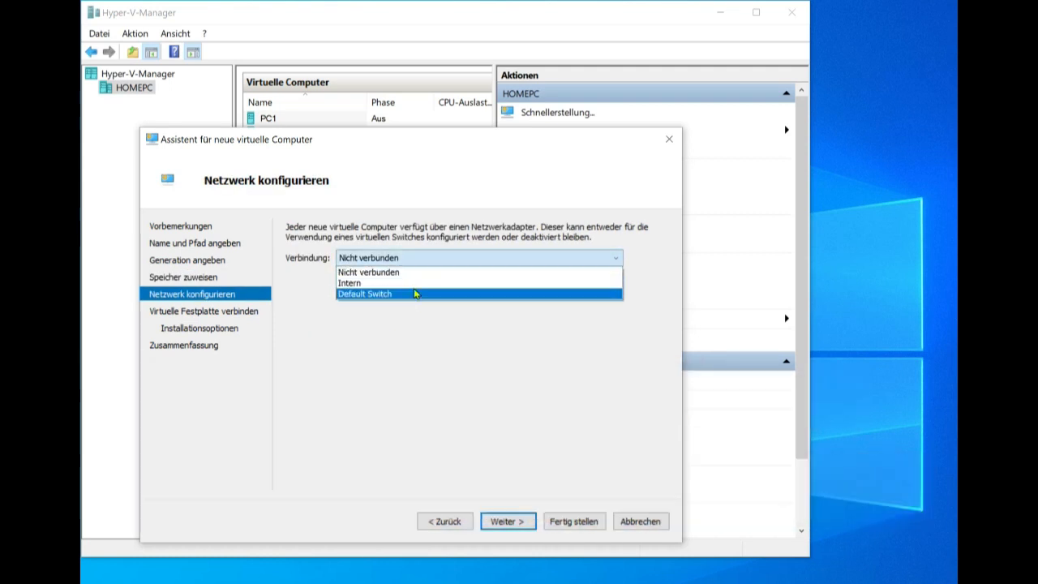
pyautogui.click(413, 291)
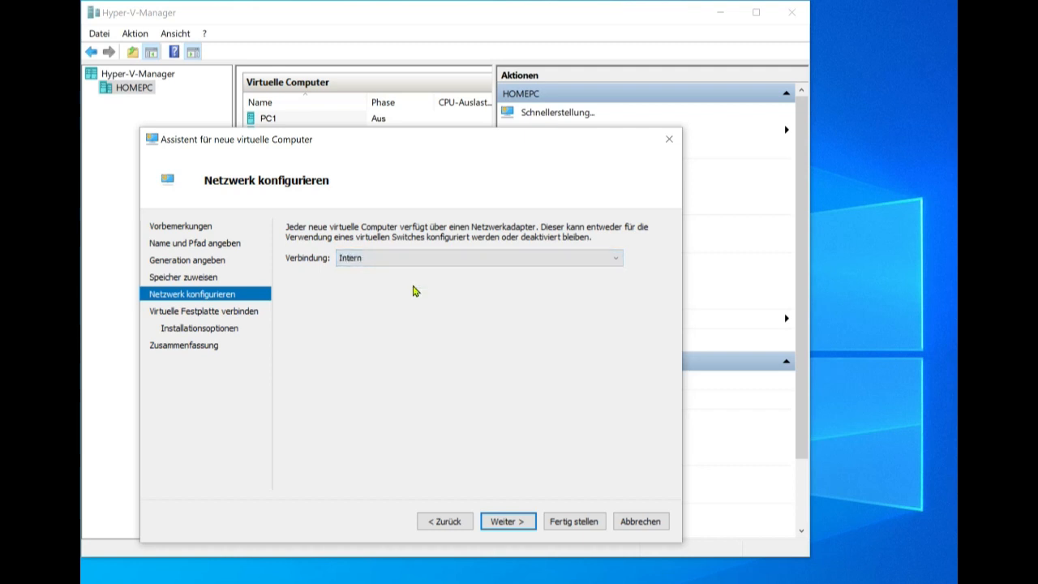
pyautogui.click(500, 520)
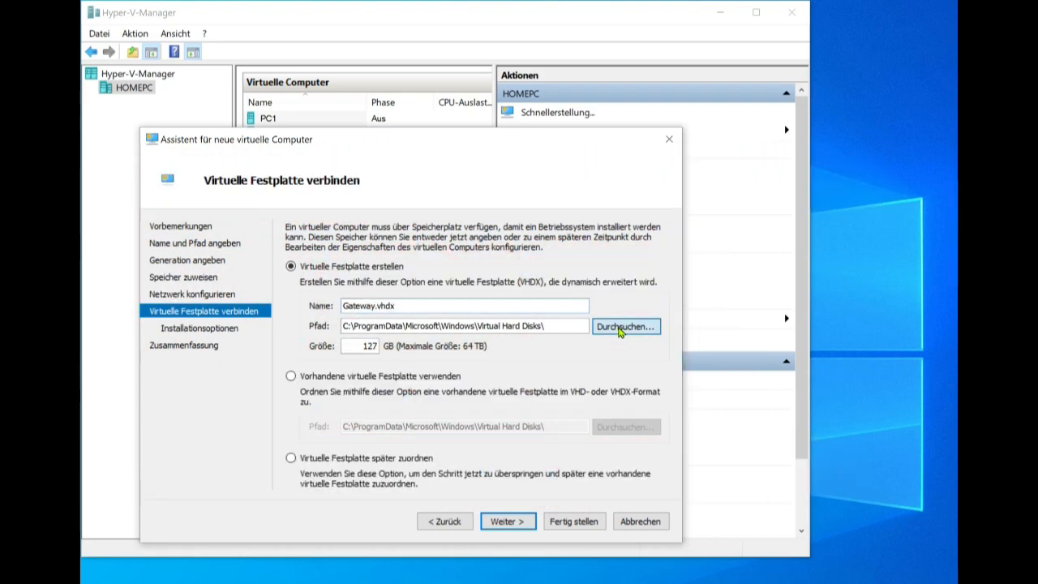
# Store the new virtual hard disk in the C:\data folder.
pyautogui.click(621, 329)
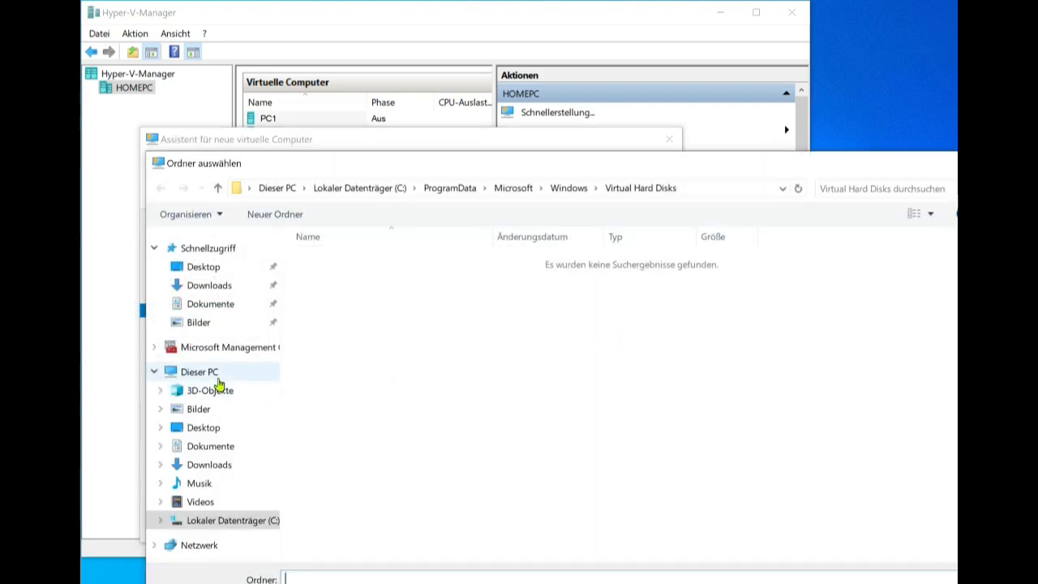
pyautogui.click(215, 375)
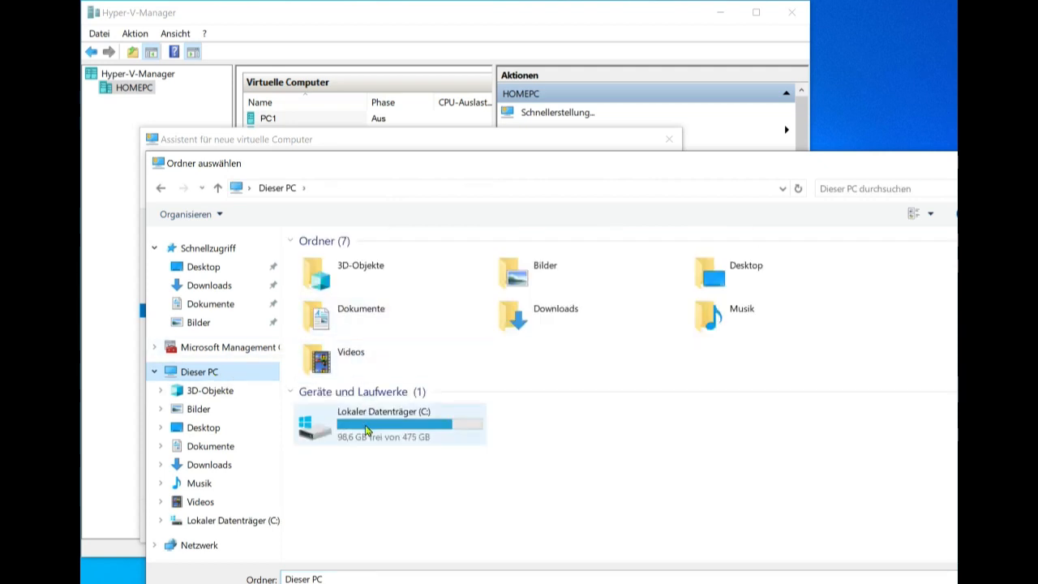
pyautogui.click(366, 430)
pyautogui.doubleClick(366, 430)
pyautogui.doubleClick(322, 294)
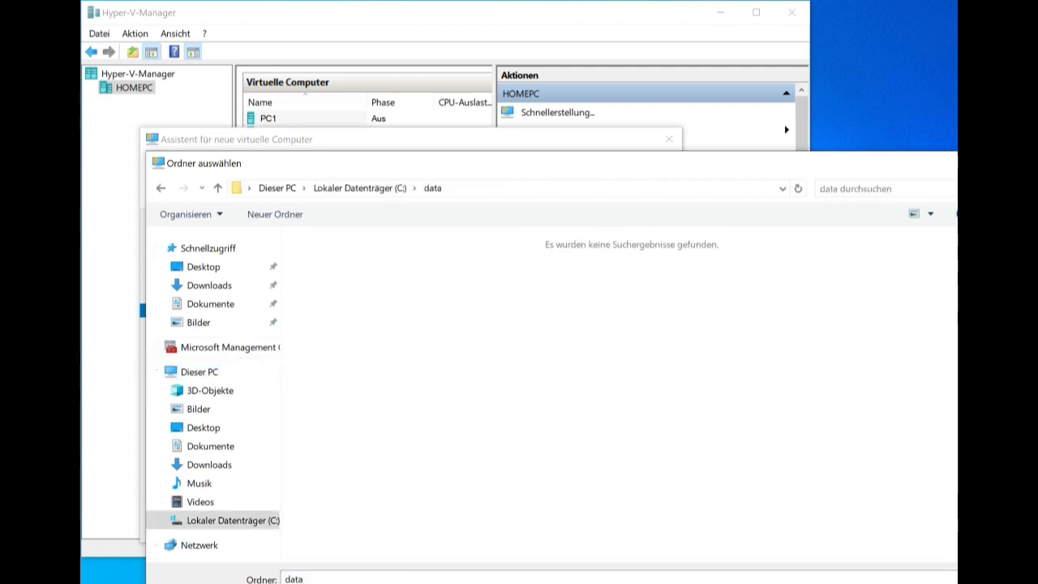
pyautogui.click(839, 583)
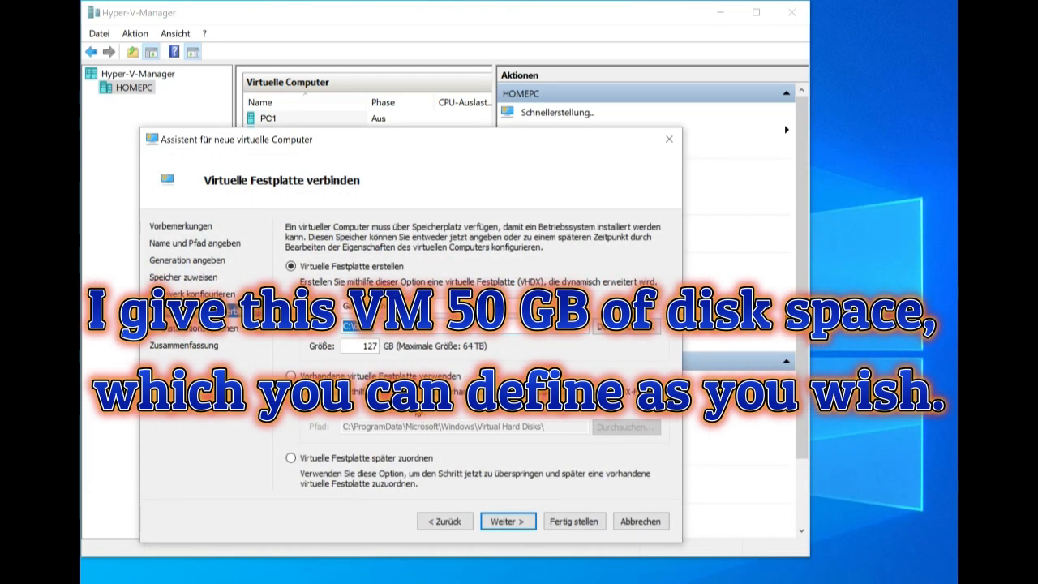
# Set the Gateway.vhdx disk size to 50 GB and continue.
pyautogui.click(352, 347)
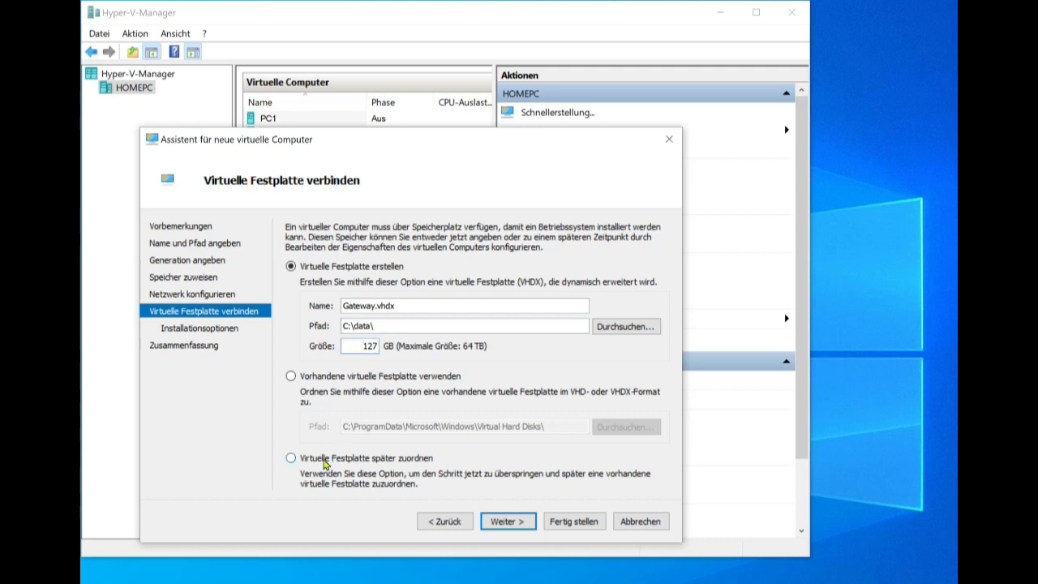
pyautogui.click(325, 459)
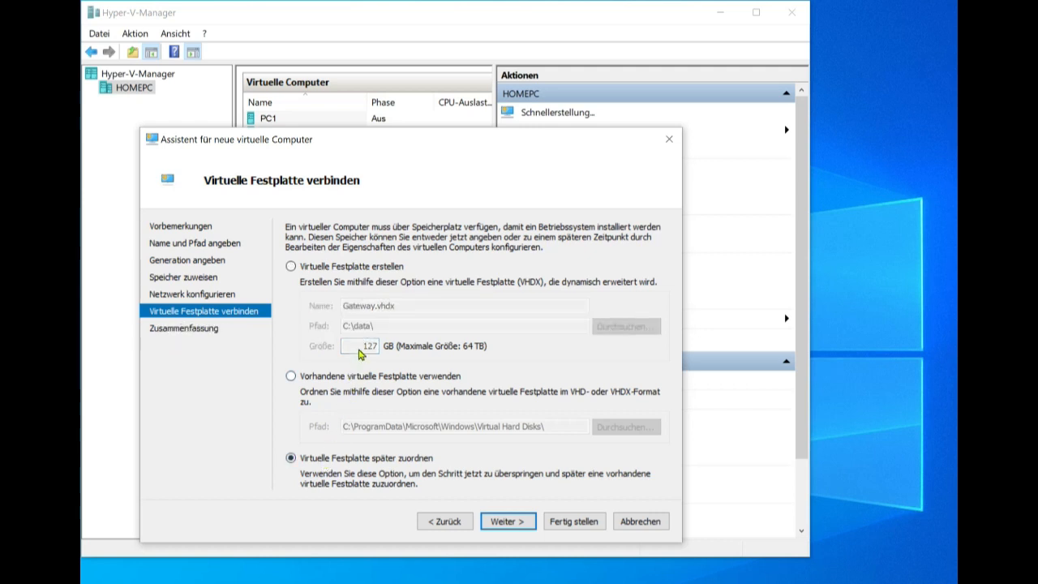
pyautogui.click(291, 267)
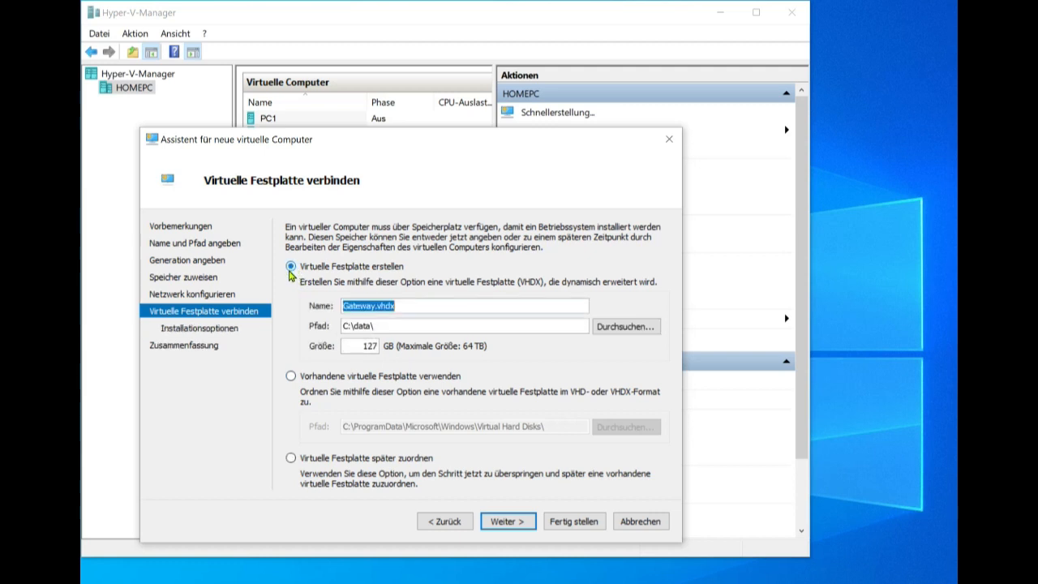
pyautogui.doubleClick(363, 347)
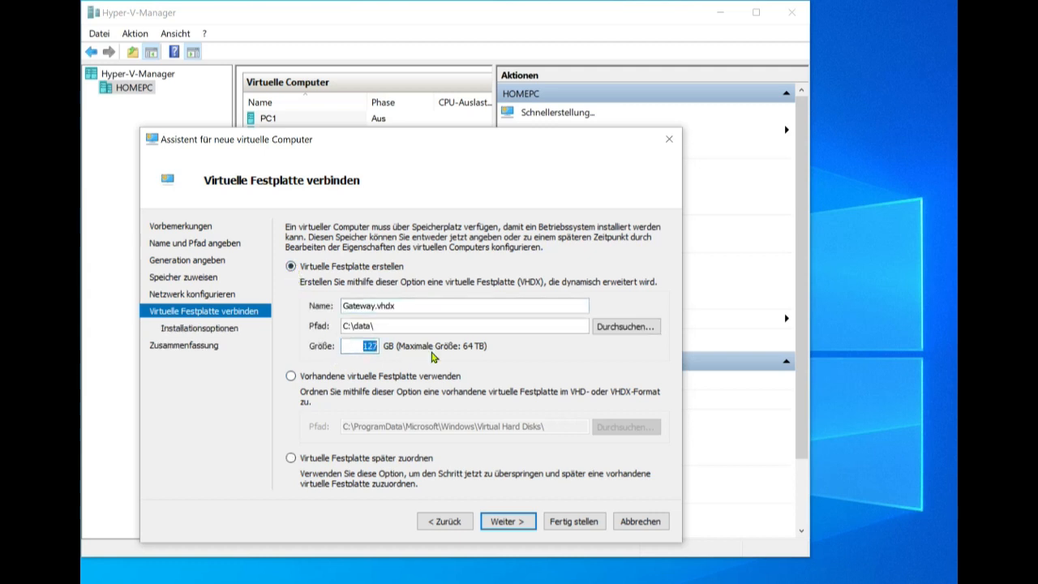
pyautogui.write('50')
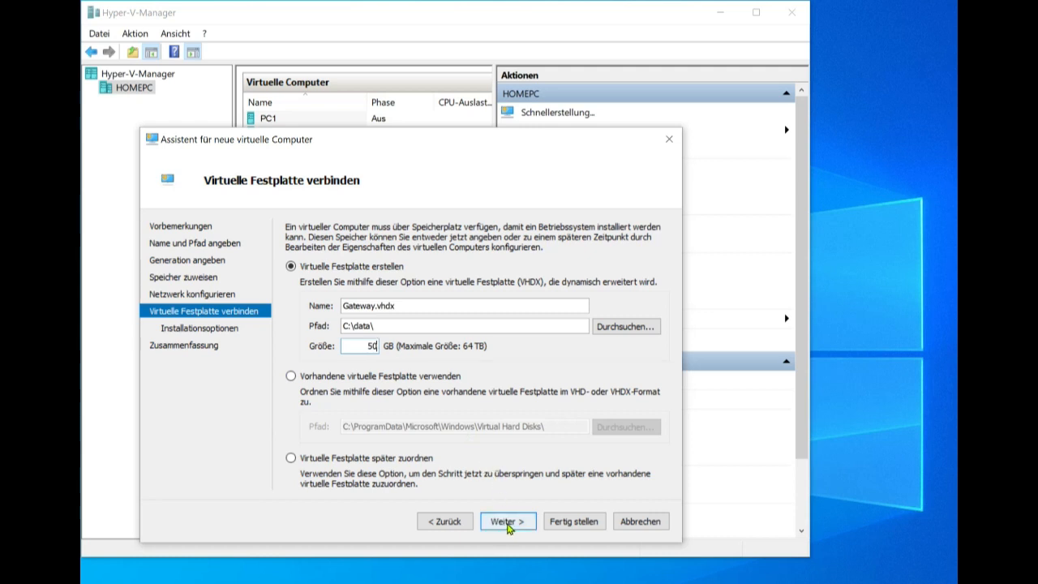
pyautogui.click(506, 521)
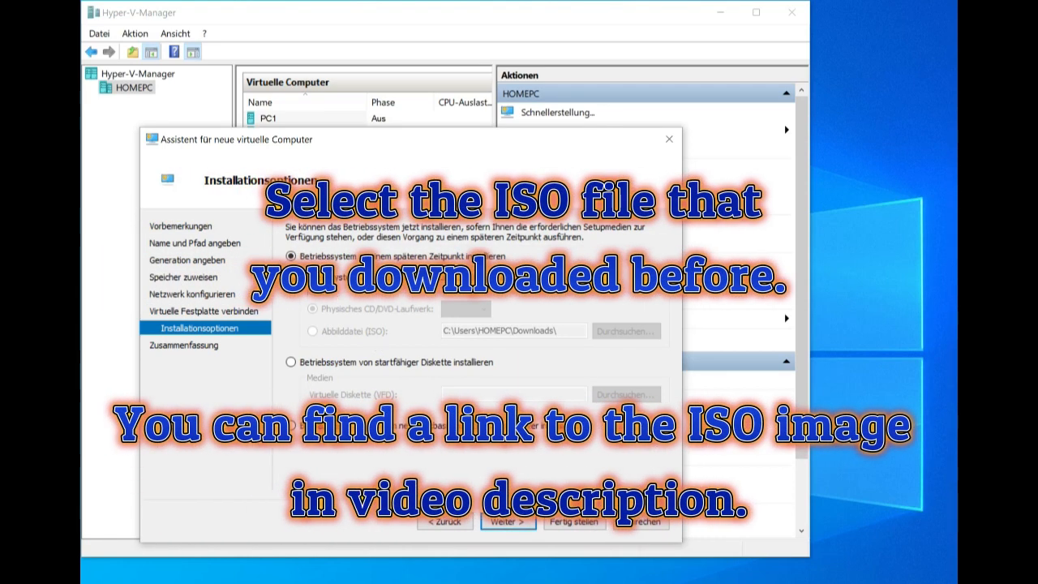
# Install from the Check_Point_R81.20_T631.iso image and finish creating the Gateway VM.
pyautogui.click(292, 277)
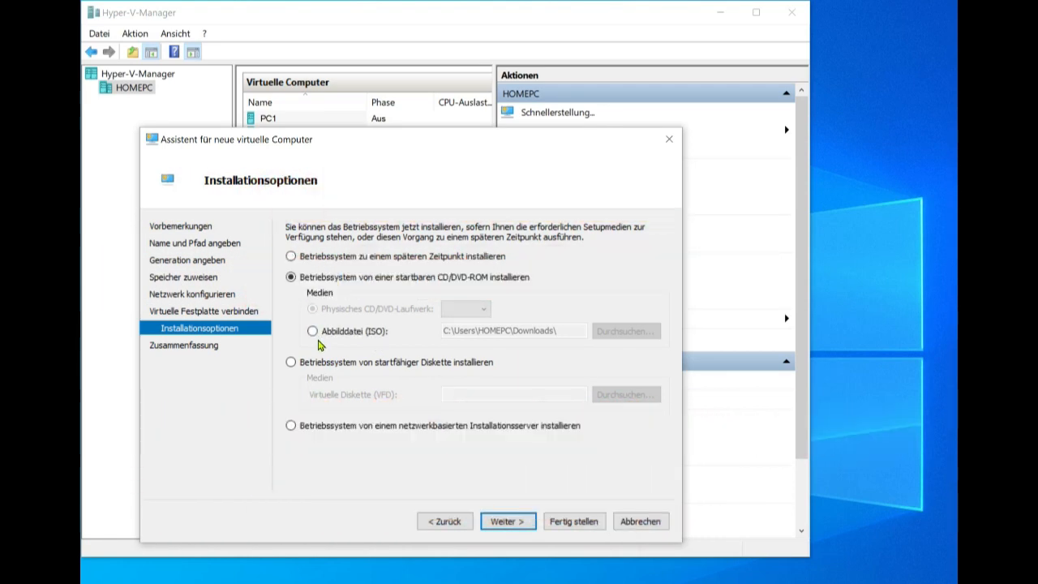
pyautogui.click(313, 332)
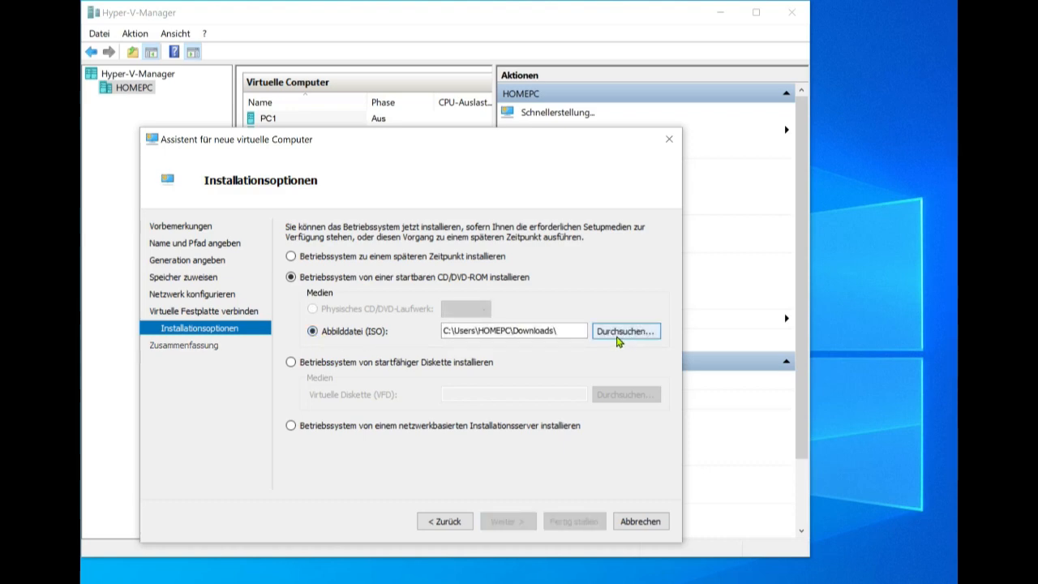
pyautogui.click(625, 332)
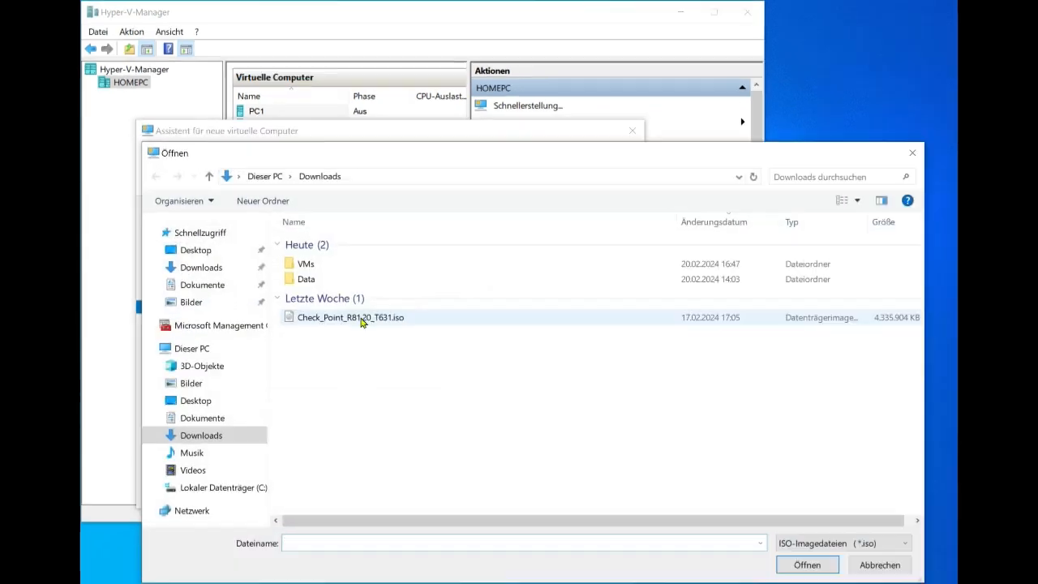
pyautogui.click(362, 322)
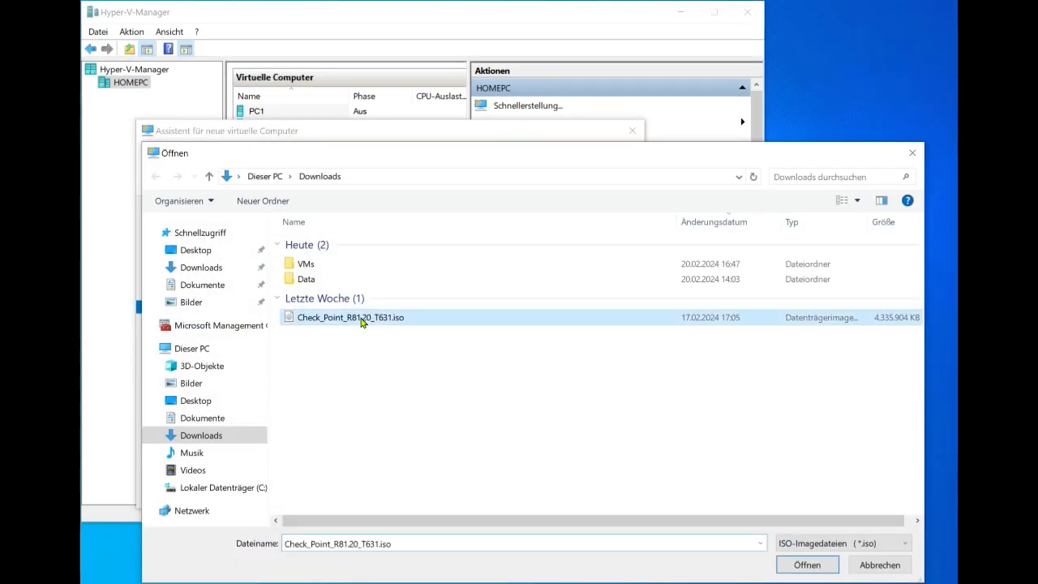
pyautogui.click(803, 565)
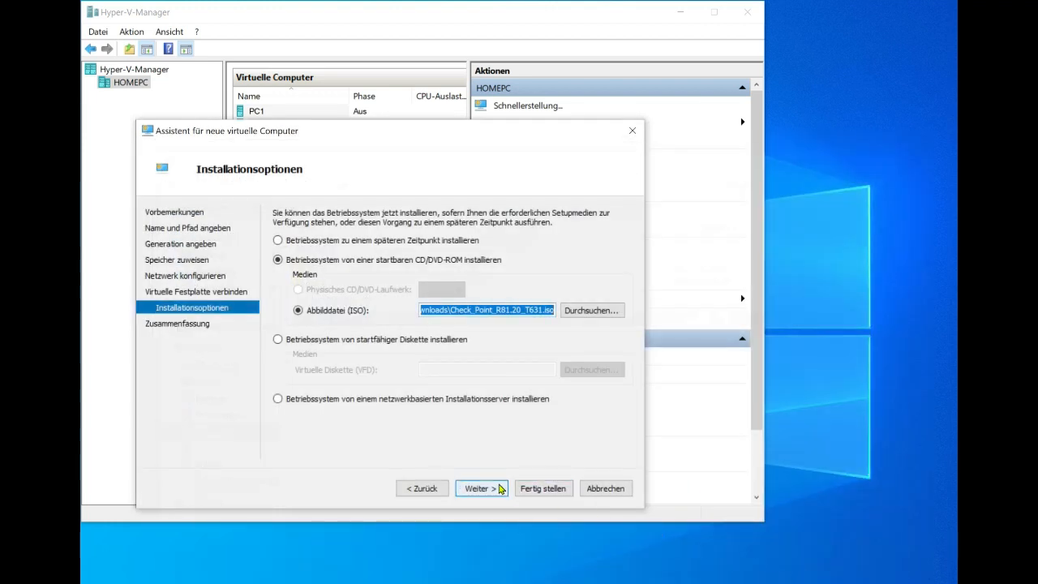
pyautogui.click(482, 488)
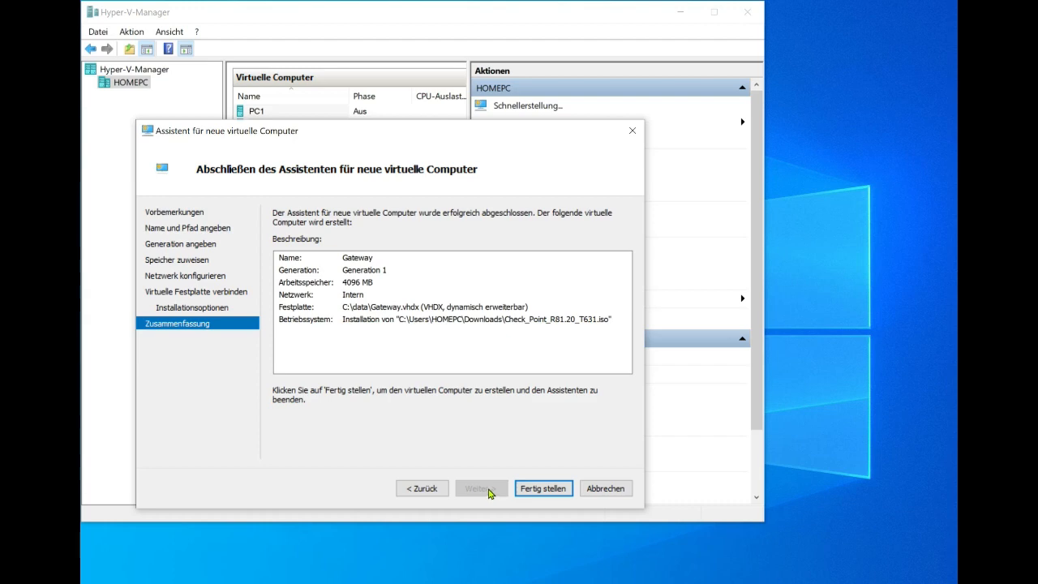
pyautogui.click(546, 490)
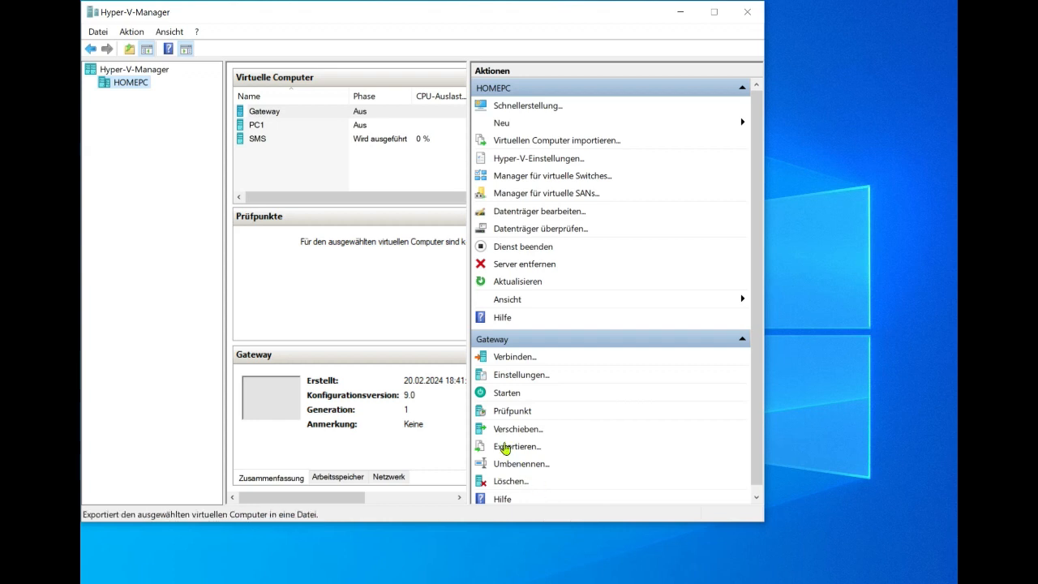
# In Gateway's settings, raise the virtual processor count to 2 and list addable hardware.
pyautogui.click(280, 119)
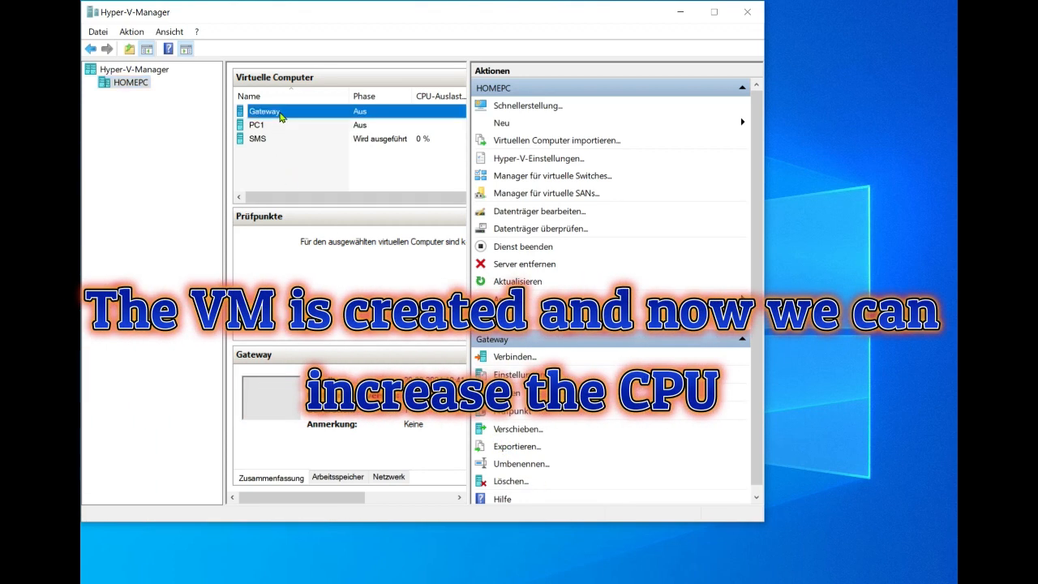
pyautogui.rightClick(279, 118)
pyautogui.click(302, 142)
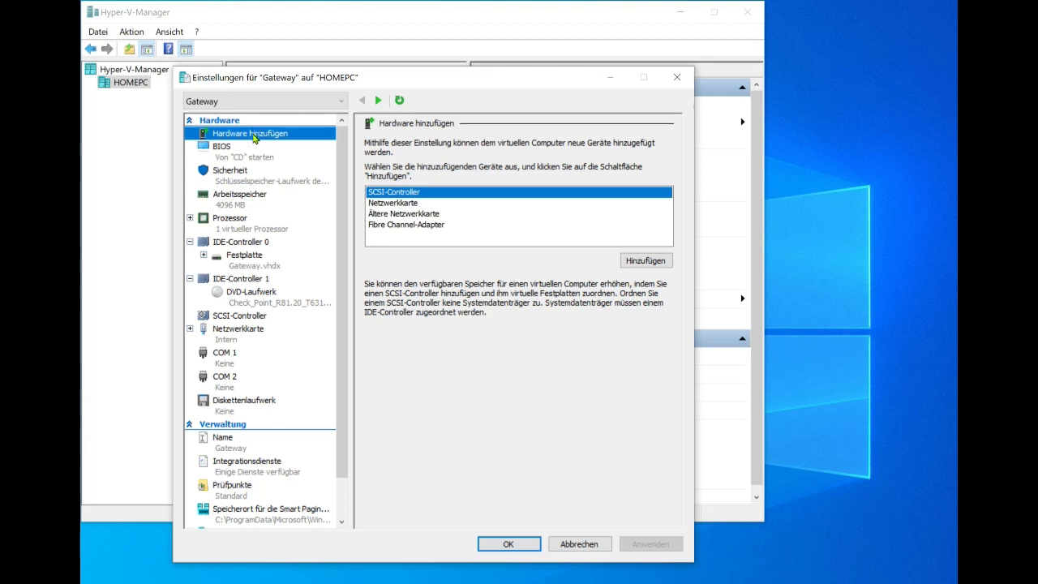
pyautogui.click(247, 231)
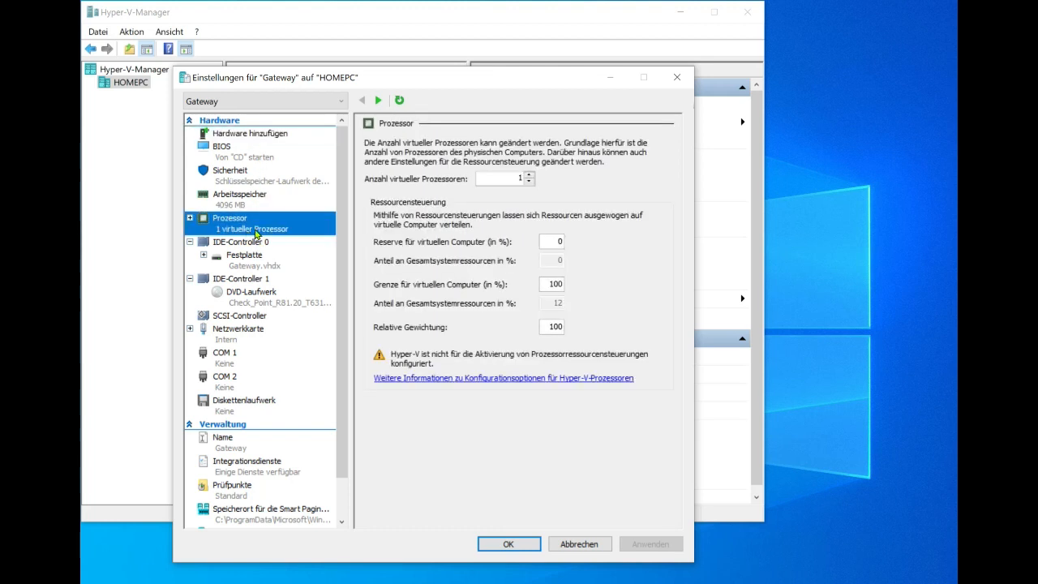
pyautogui.click(528, 176)
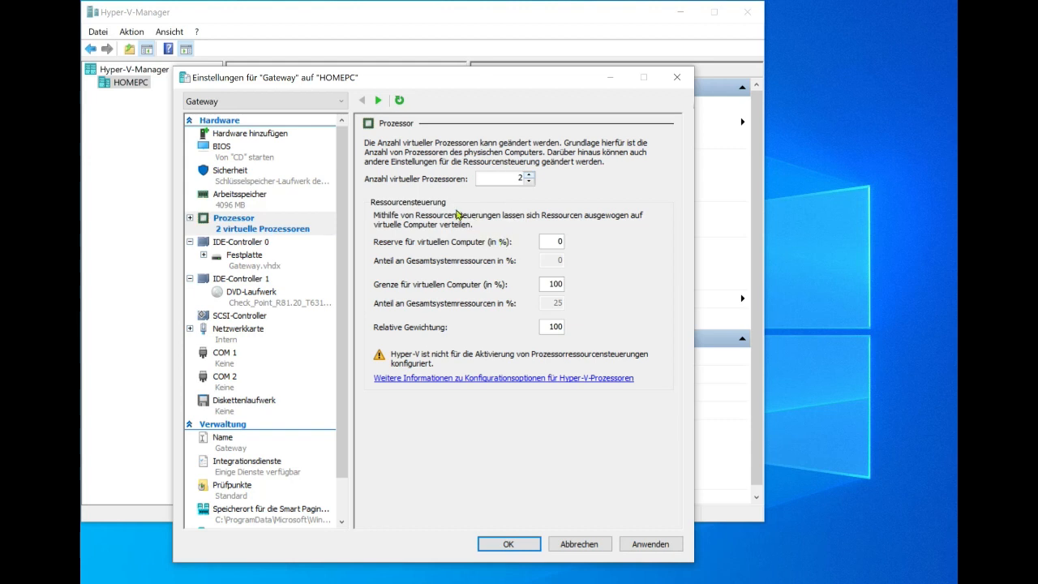
pyautogui.click(244, 135)
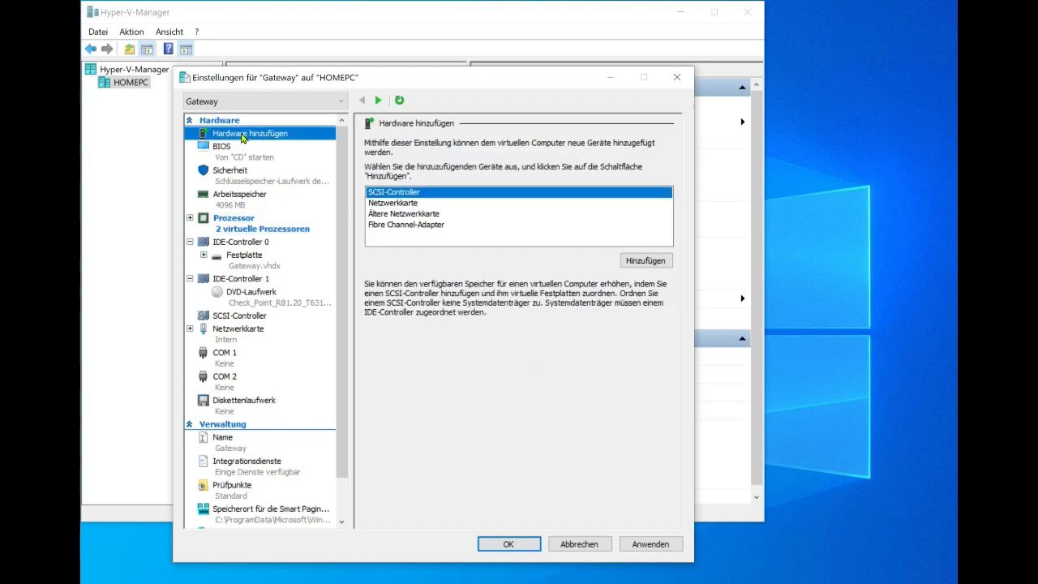
# Add a second network adapter on the Default Switch, apply, and close settings.
pyautogui.click(387, 203)
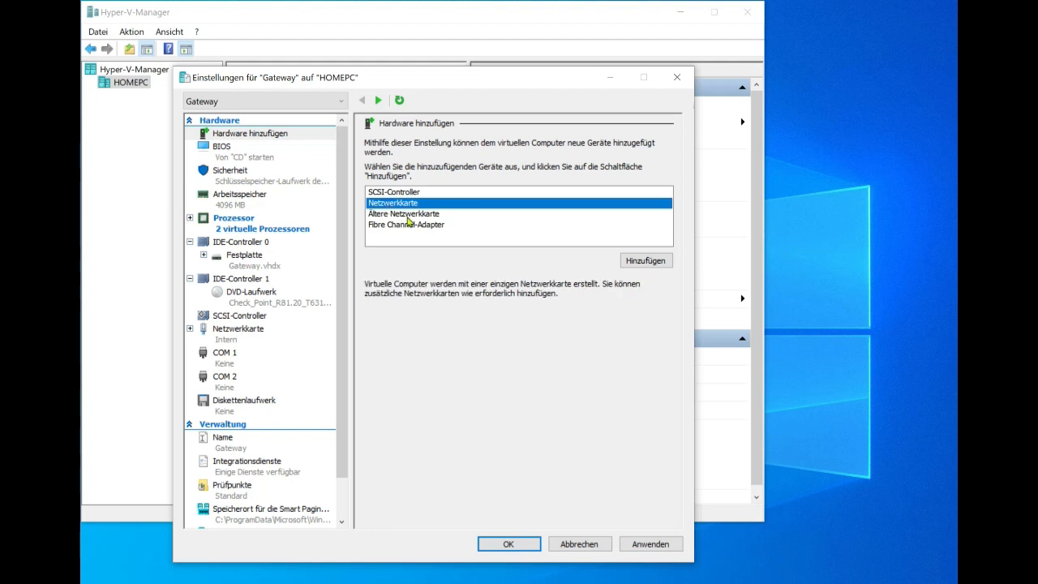
pyautogui.click(645, 262)
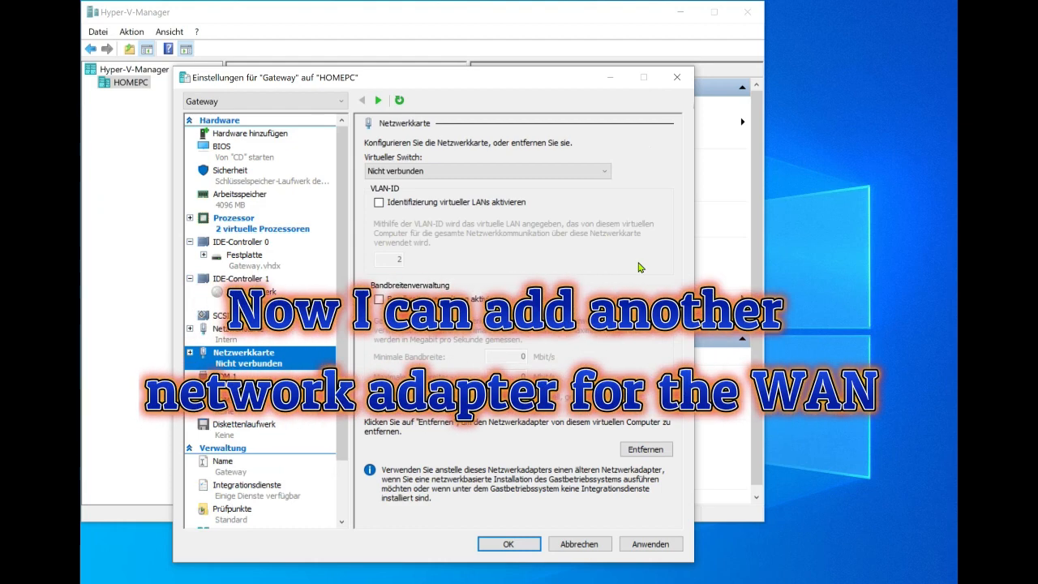
pyautogui.click(440, 171)
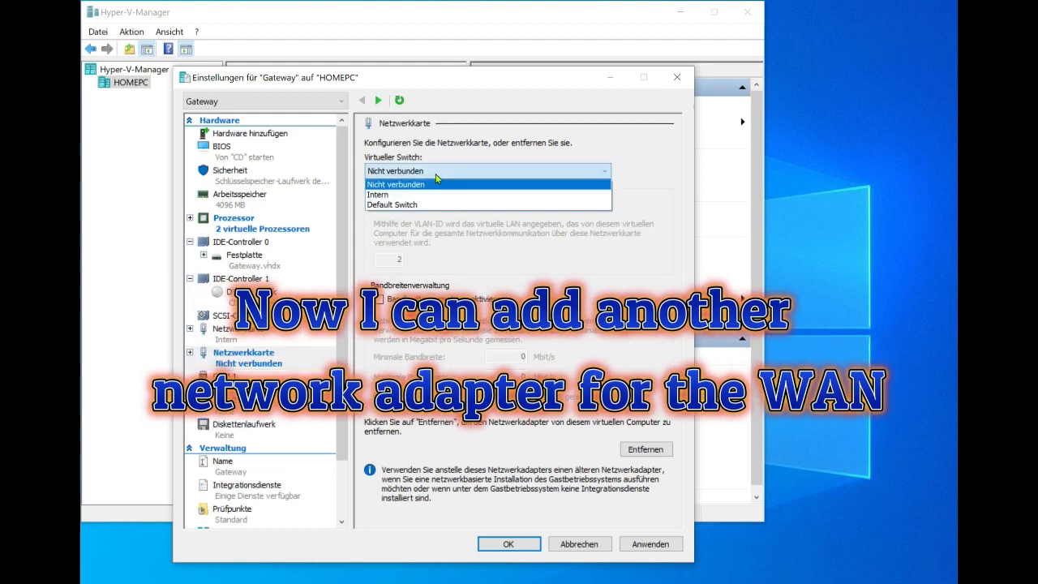
pyautogui.click(432, 206)
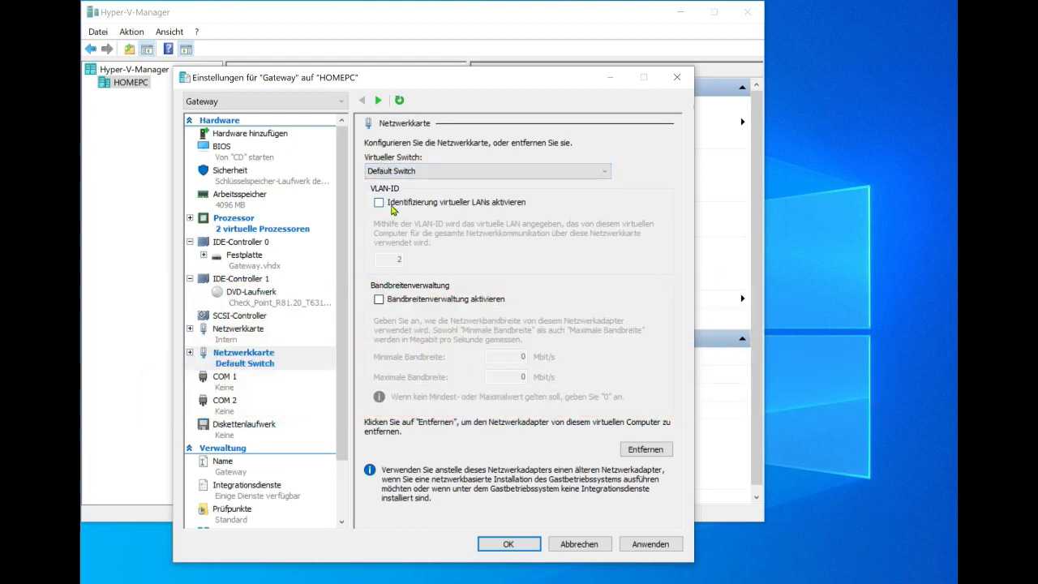
pyautogui.click(639, 549)
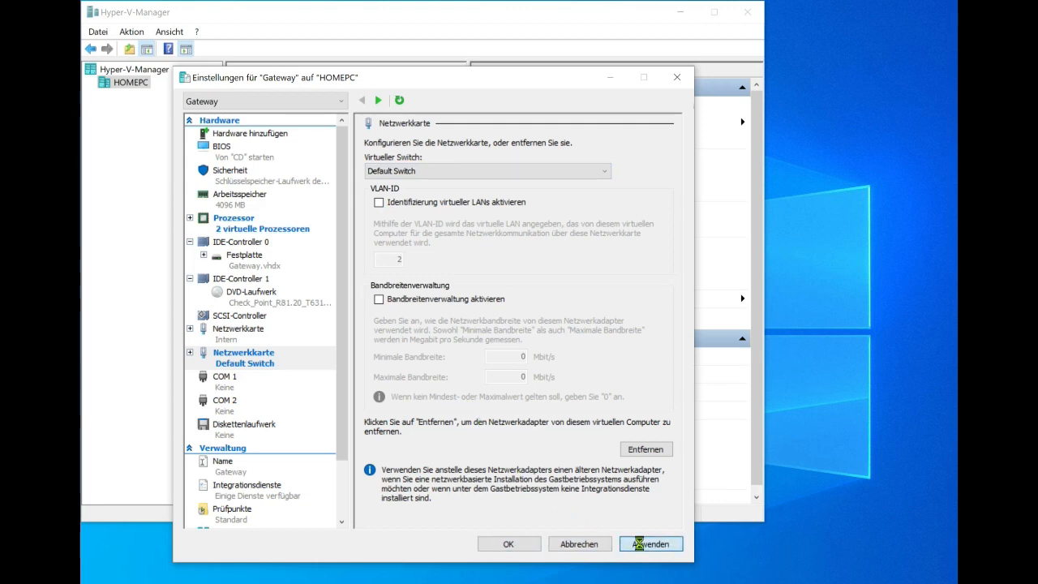
pyautogui.click(521, 548)
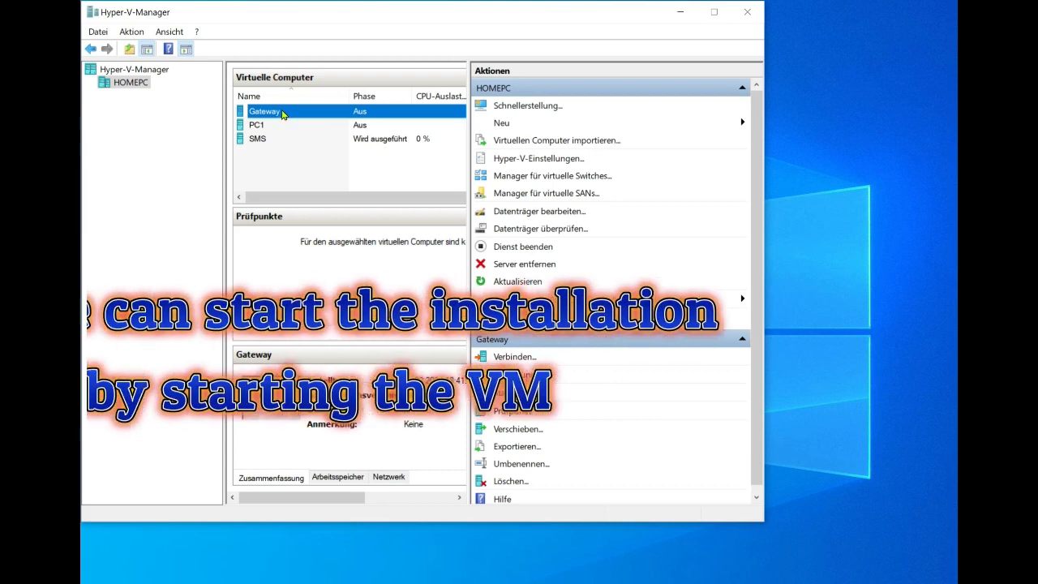
# Connect to the Gateway VM's console and power it on.
pyautogui.rightClick(284, 116)
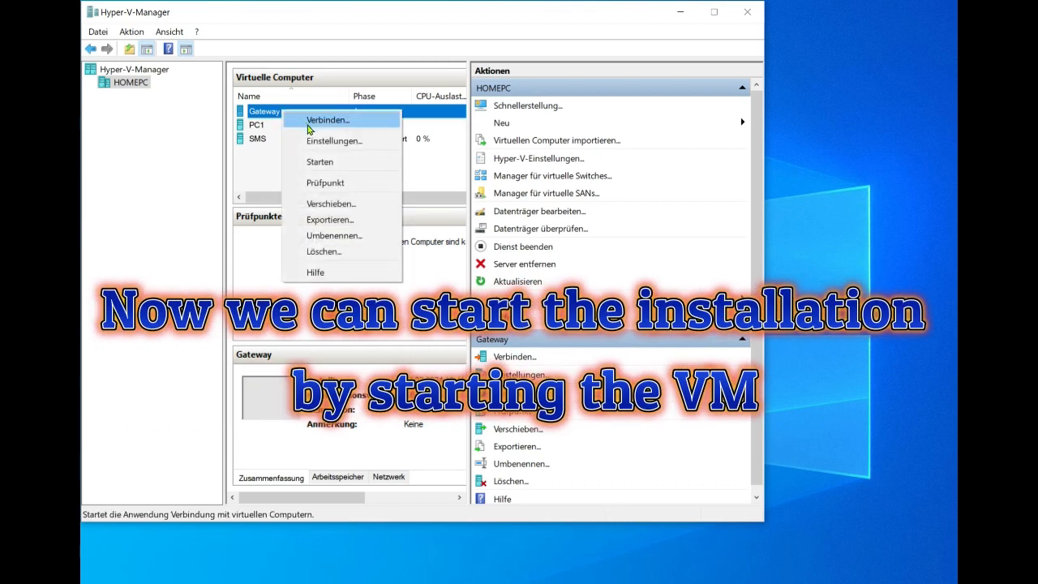
pyautogui.click(308, 128)
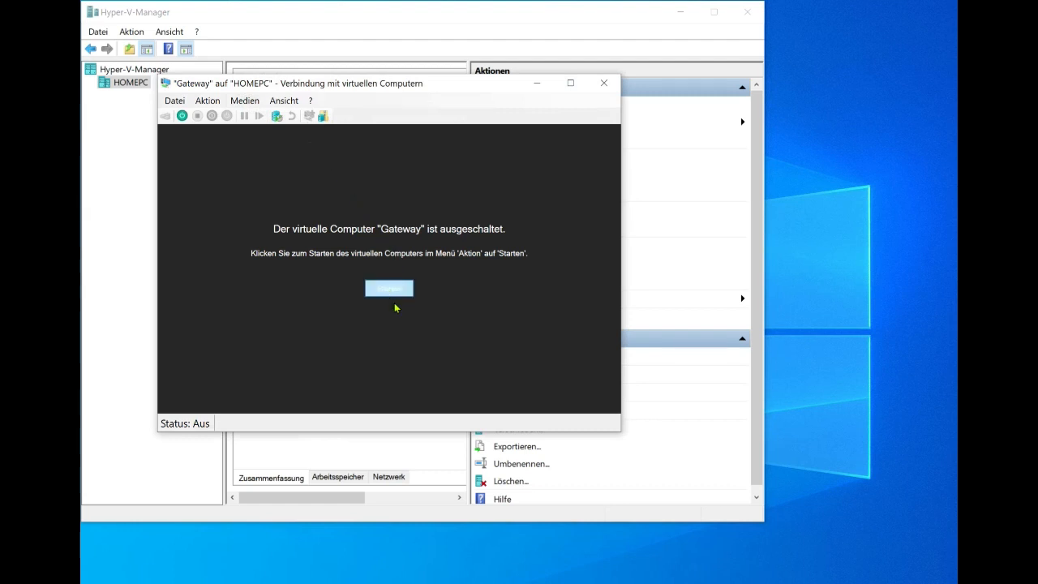
pyautogui.click(389, 288)
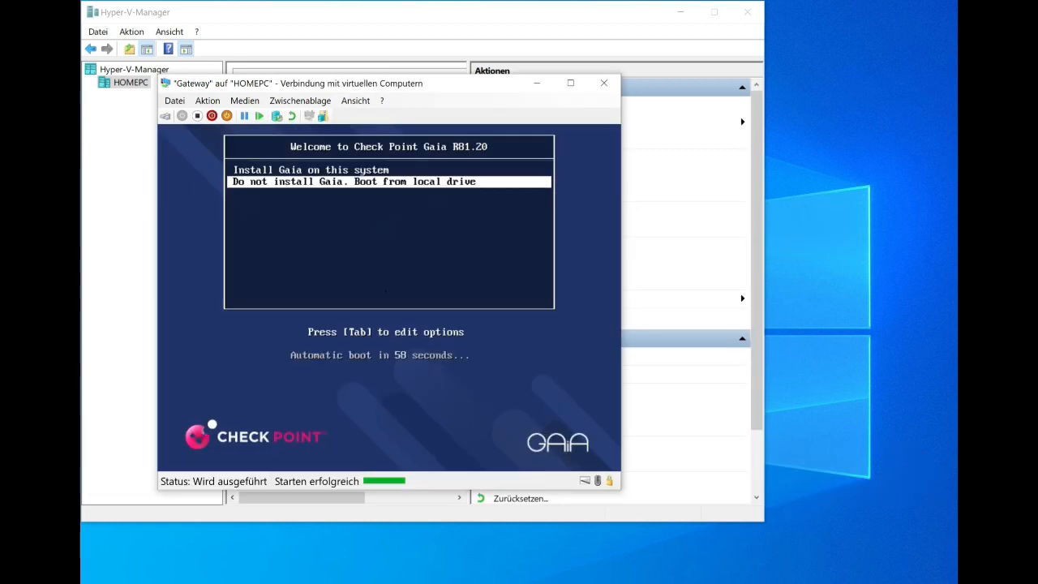
# Choose 'Install Gaia on this system' from the boot menu.
pyautogui.click(680, 12)
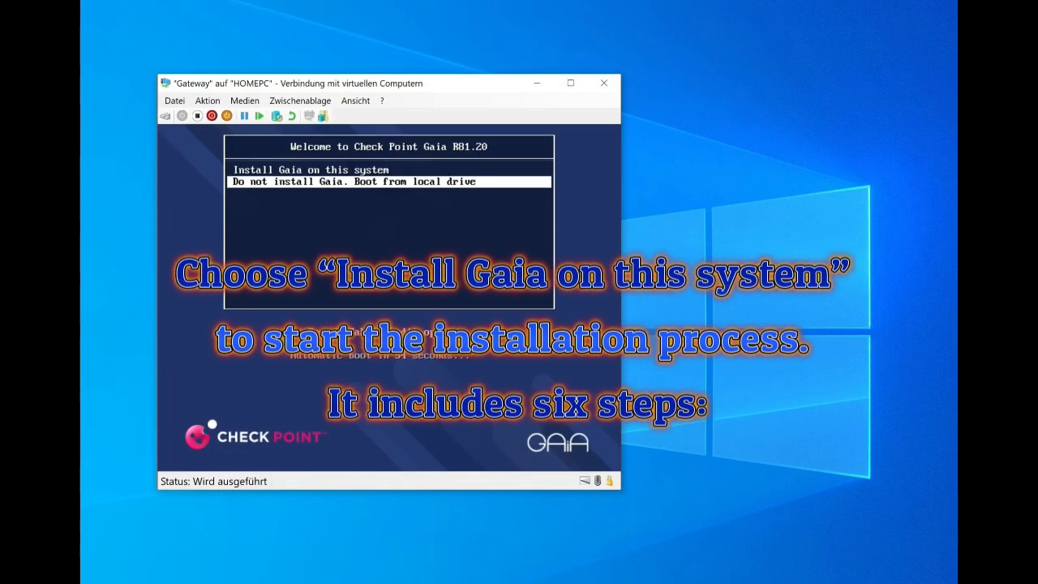
pyautogui.press('Up')
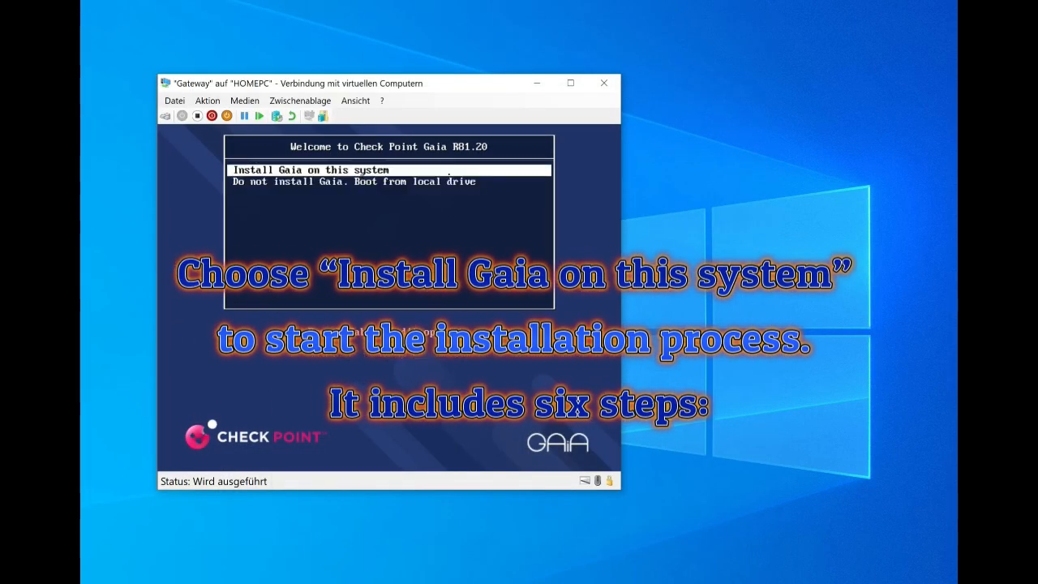
pyautogui.press('Return')
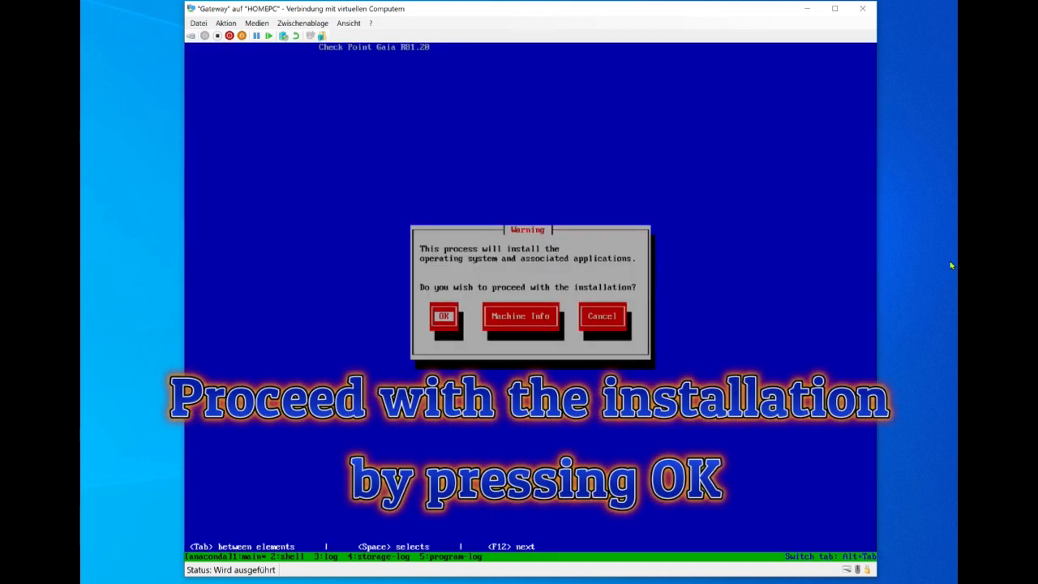
# Confirm the installation warning and accept the US keyboard layout.
pyautogui.press('Return')
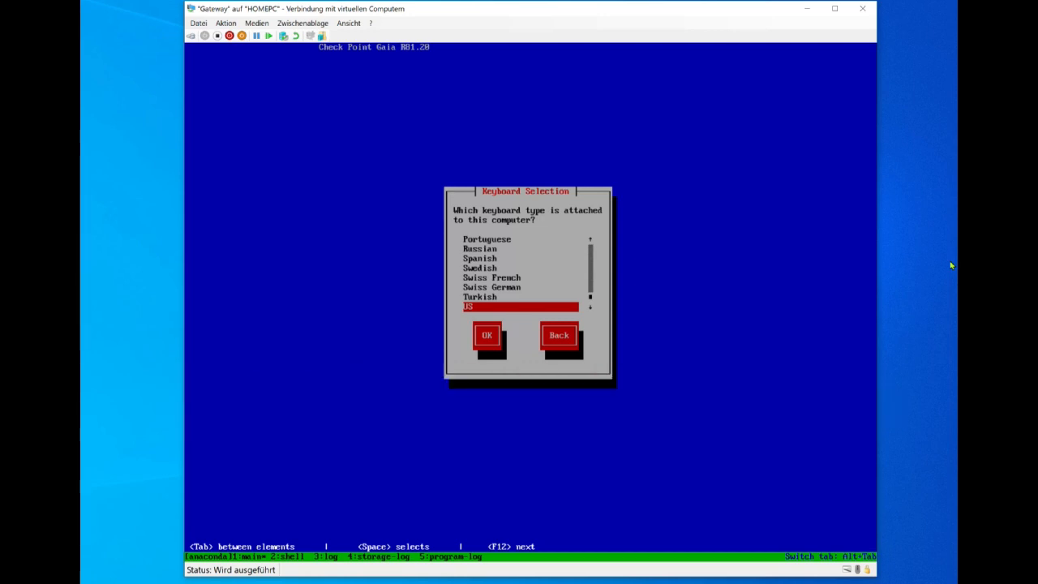
pyautogui.press('Return')
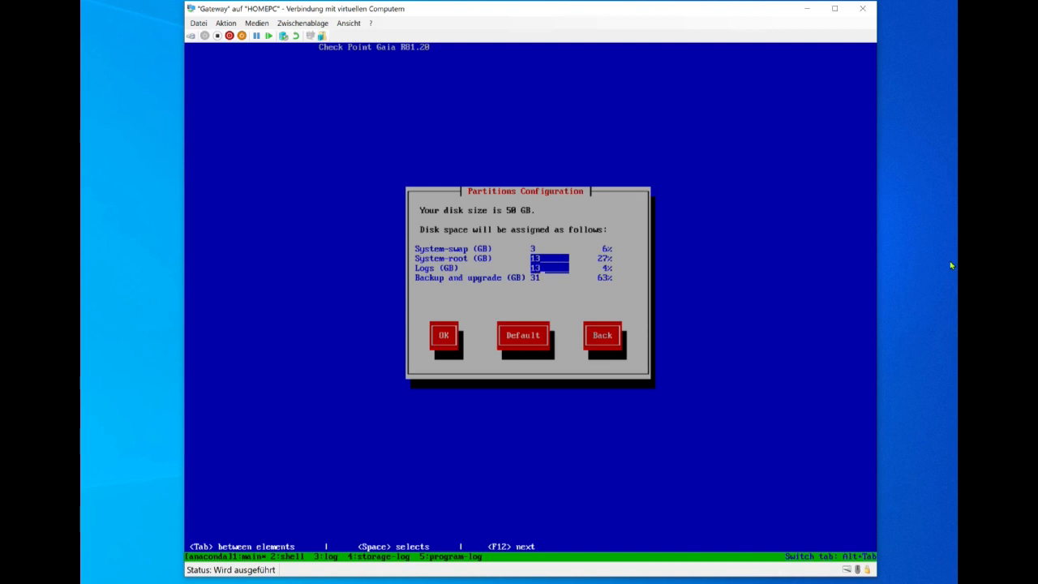
# Accept the partition layout and set the admin password.
pyautogui.press('Tab')
pyautogui.press('Return')
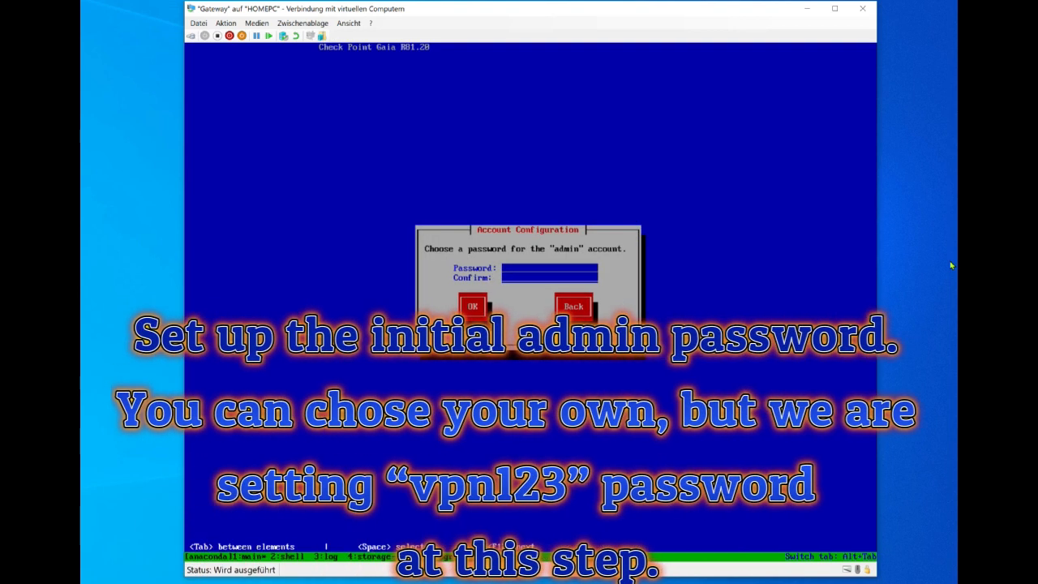
pyautogui.write('vpn1')
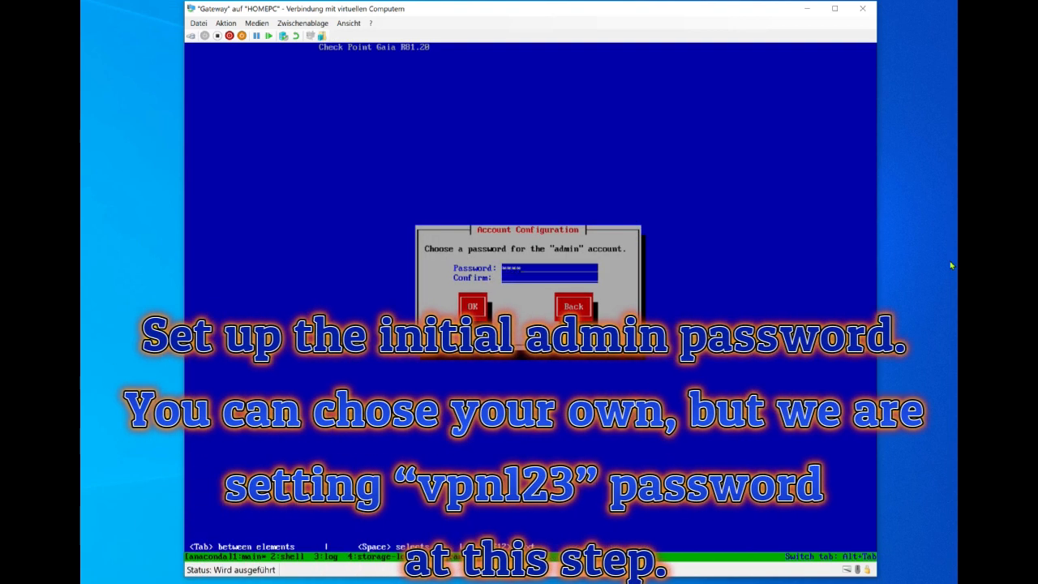
pyautogui.write('23')
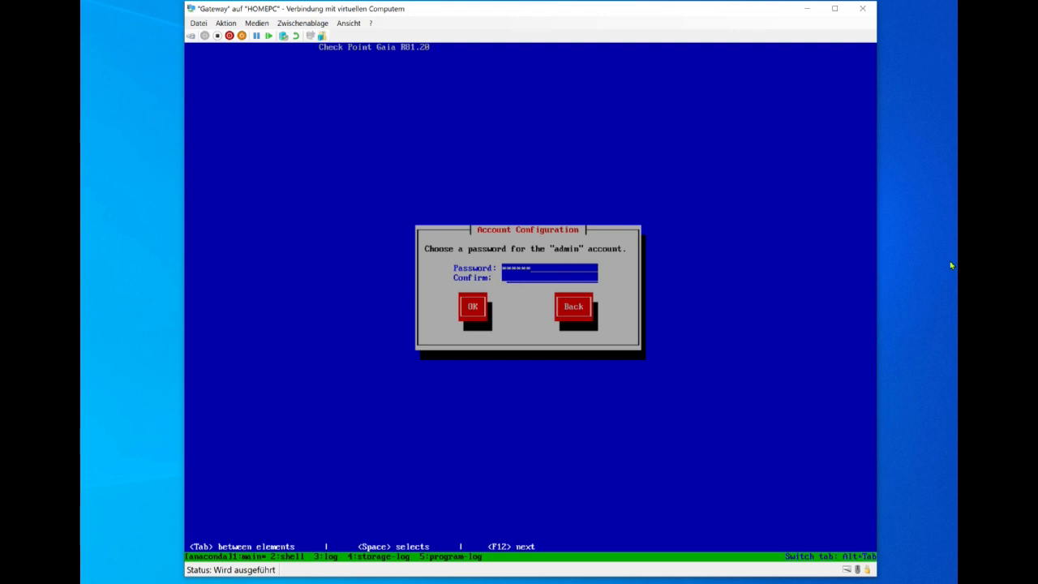
pyautogui.write('vpn123')
pyautogui.press('Tab')
pyautogui.press('Return')
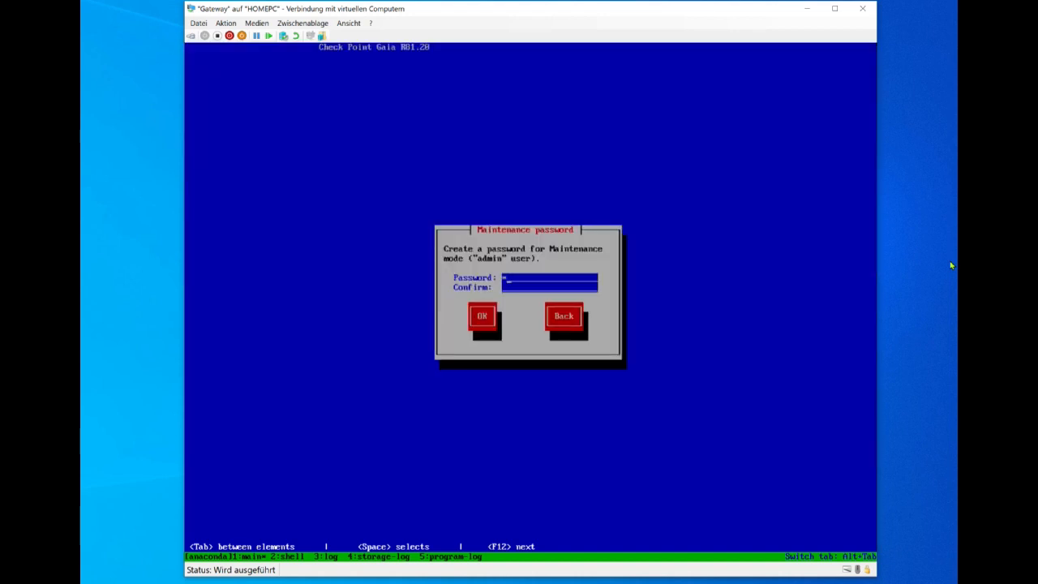
# Set and confirm the maintenance password.
pyautogui.write('123123123123')
pyautogui.press('Tab')
pyautogui.press('Return')
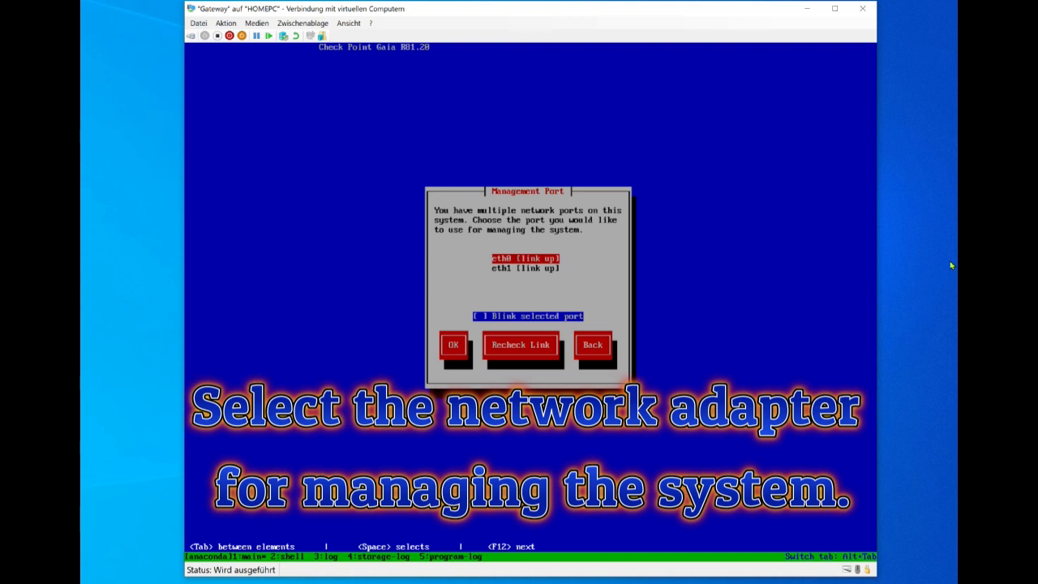
# Choose eth1 as the management port.
pyautogui.press('Down')
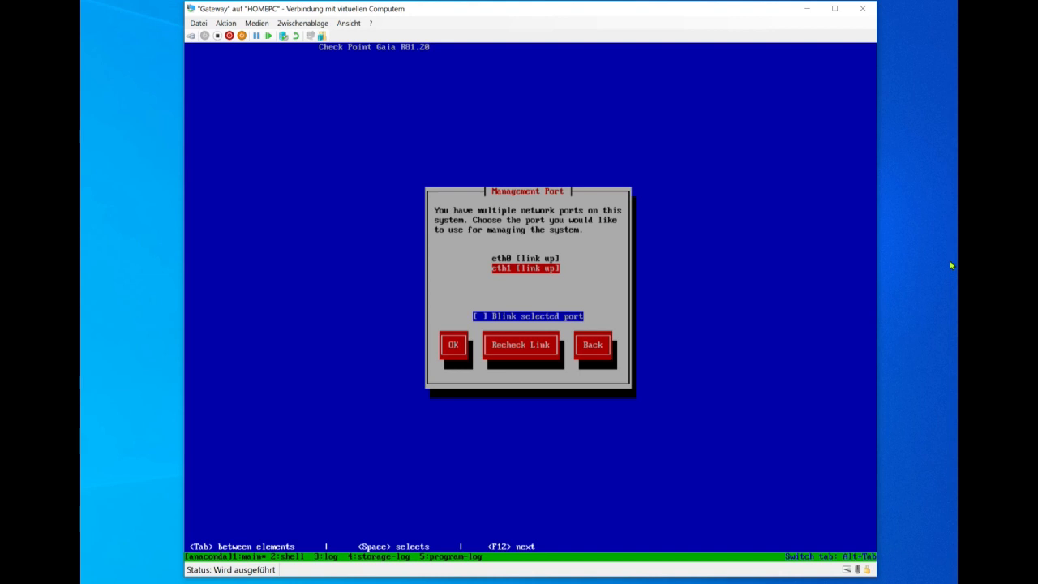
pyautogui.press('Tab')
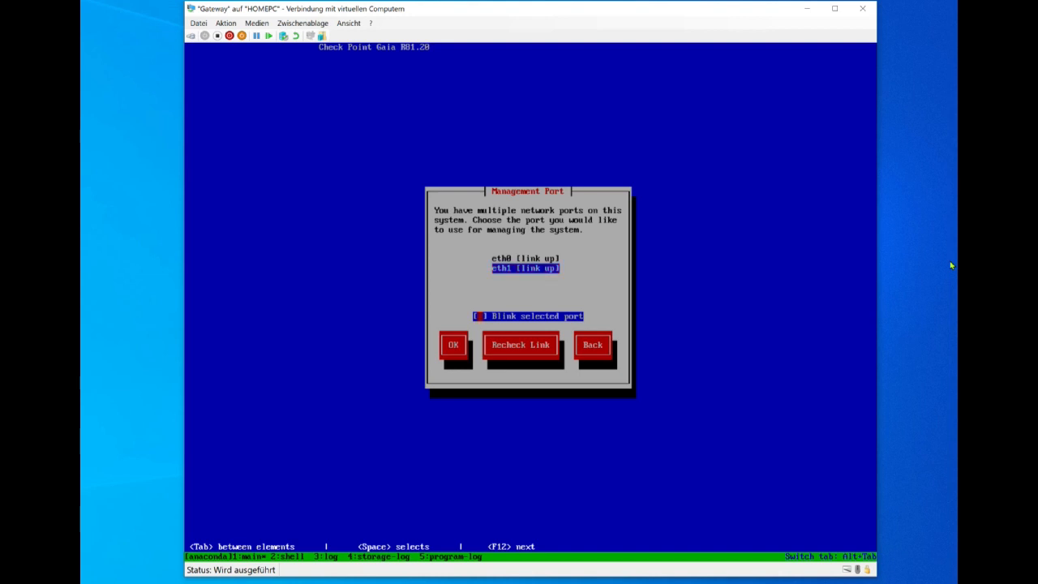
pyautogui.press('Tab')
pyautogui.press('Return')
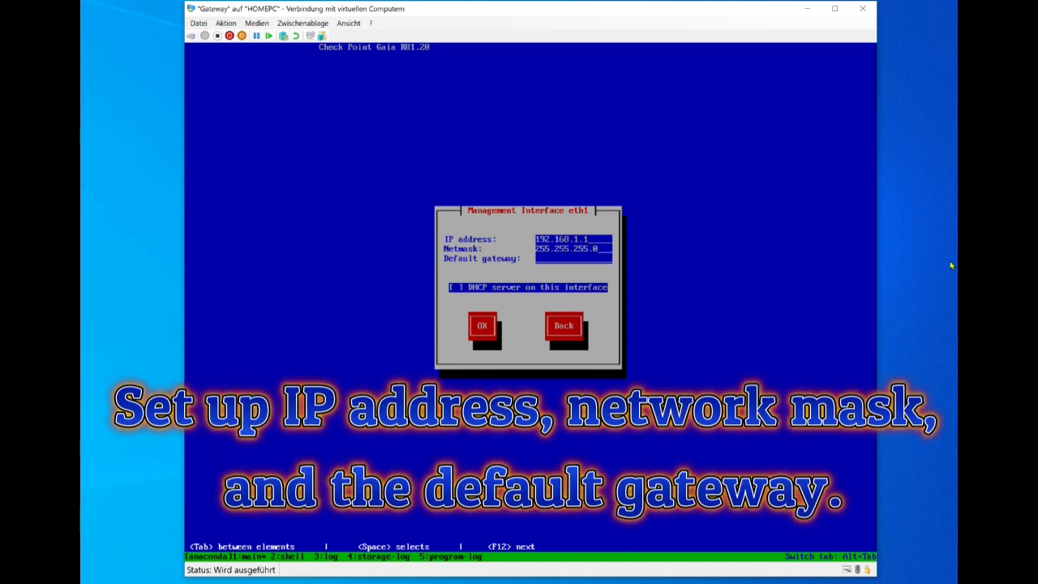
# Set eth1's IP to 192.168.1.20 with default gateway 192.168.1.1.
pyautogui.press('BackSpace')
pyautogui.write('20')
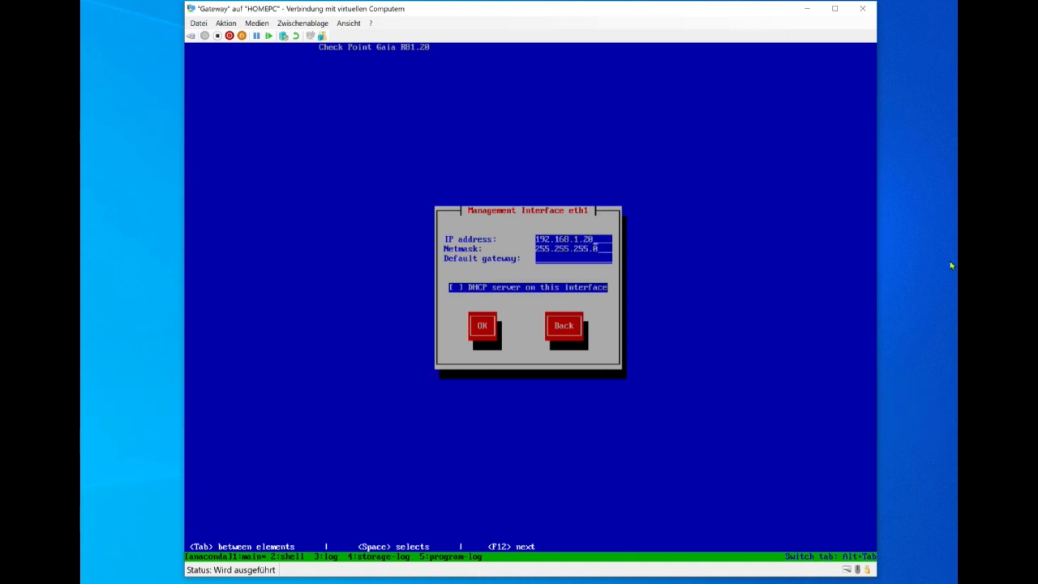
pyautogui.press('Tab')
pyautogui.write('192.168.1.254')
pyautogui.press('BackSpace')
pyautogui.press('BackSpace')
pyautogui.press('BackSpace')
pyautogui.write('1')
pyautogui.press('Tab')
pyautogui.press('Tab')
pyautogui.press('Return')
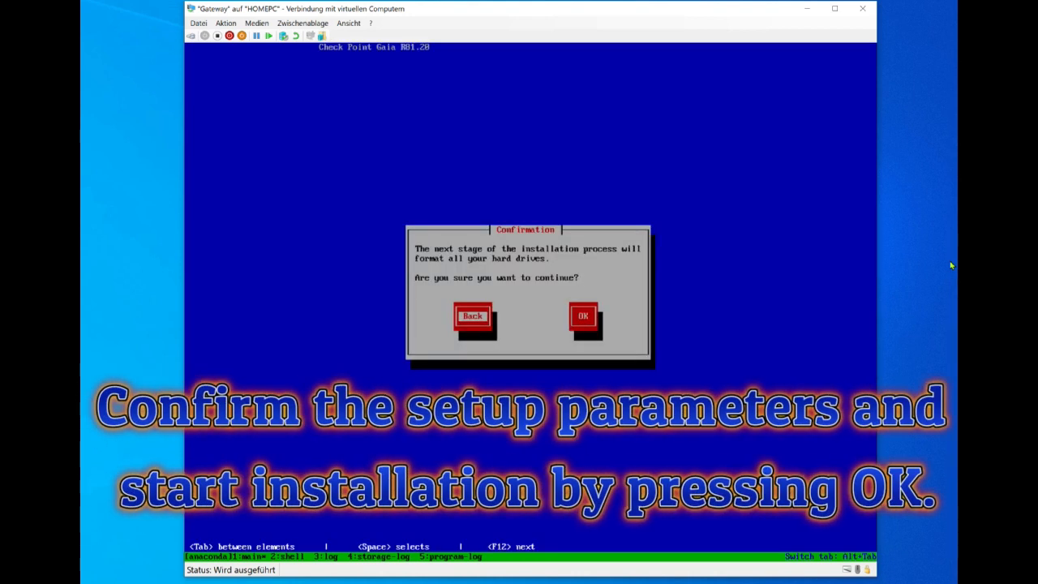
# Confirm formatting the drives, let Gaia R81.20 install, then quit the installer to reboot.
pyautogui.press('Tab')
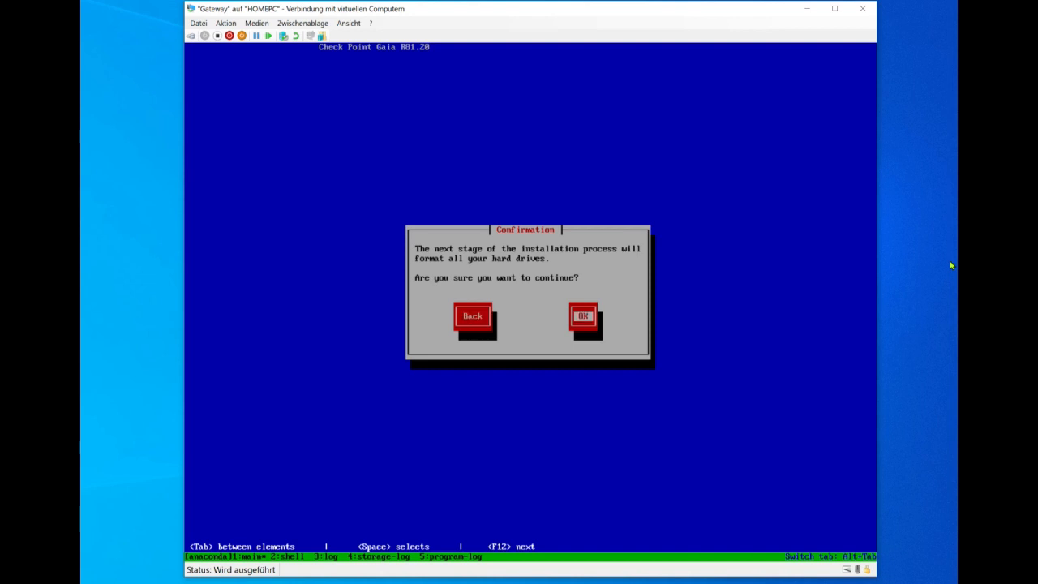
pyautogui.press('Return')
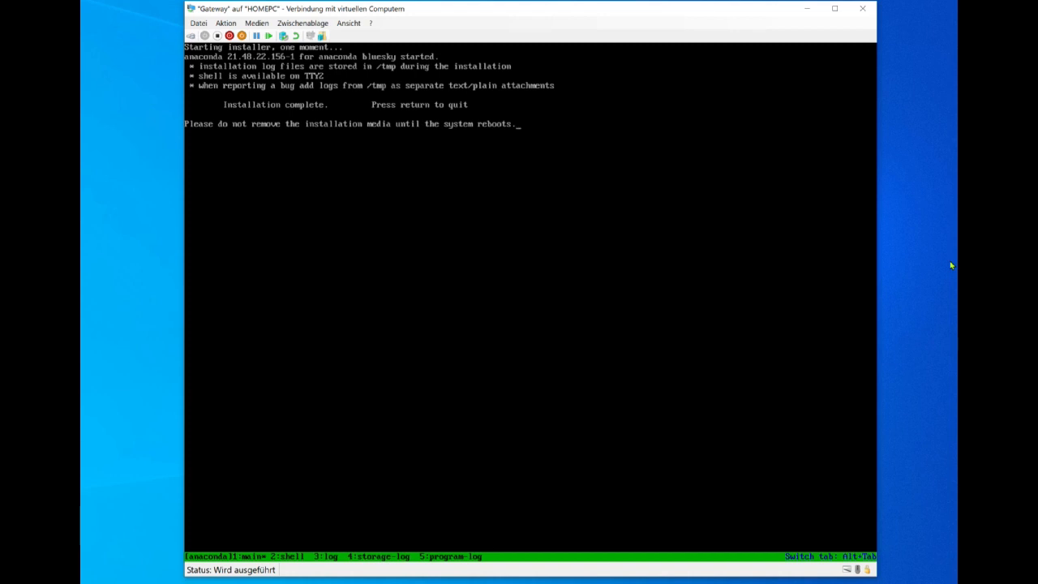
pyautogui.press('Return')
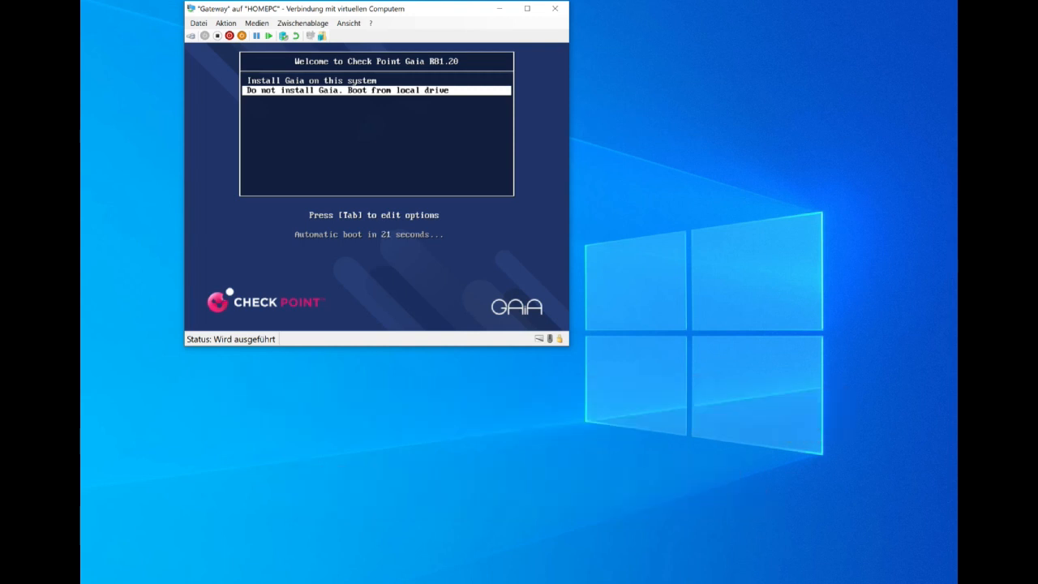
# Eject the Gaia installation ISO from the Gateway VM's DVD drive.
pyautogui.click(257, 26)
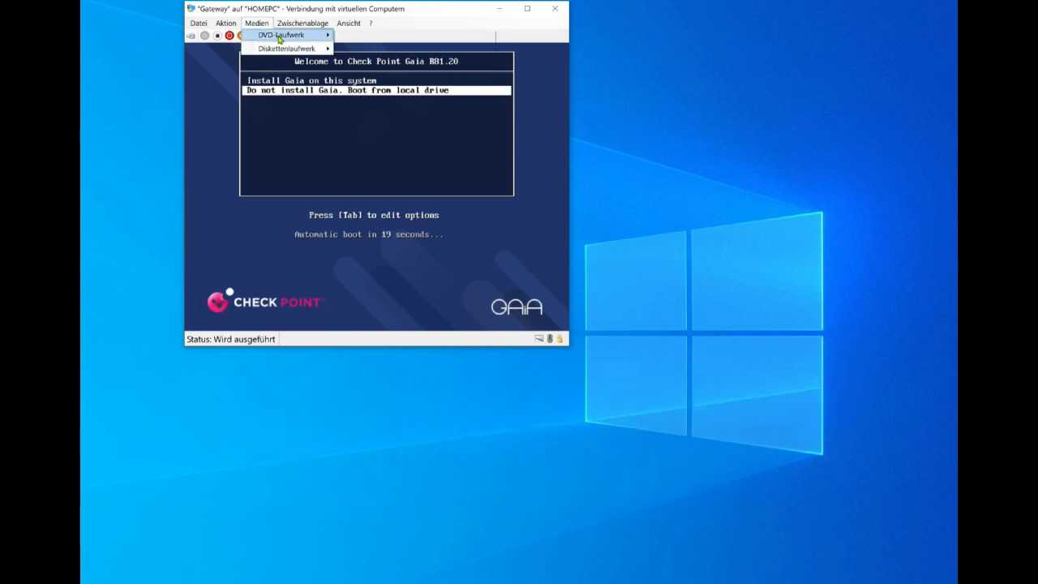
pyautogui.moveTo(279, 36)
pyautogui.click(346, 36)
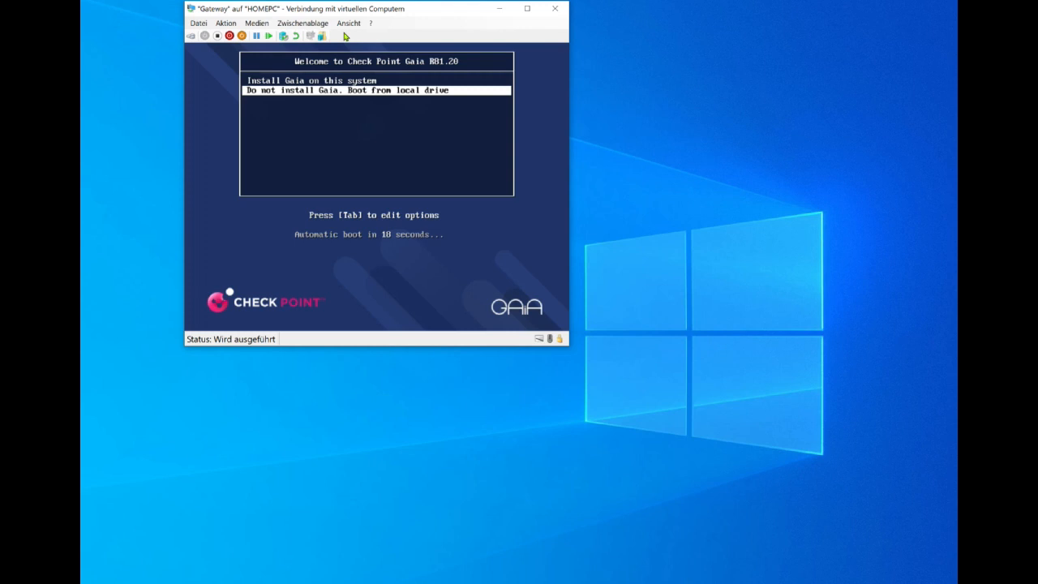
# Restart the Gateway virtual machine and confirm the restart.
pyautogui.click(226, 23)
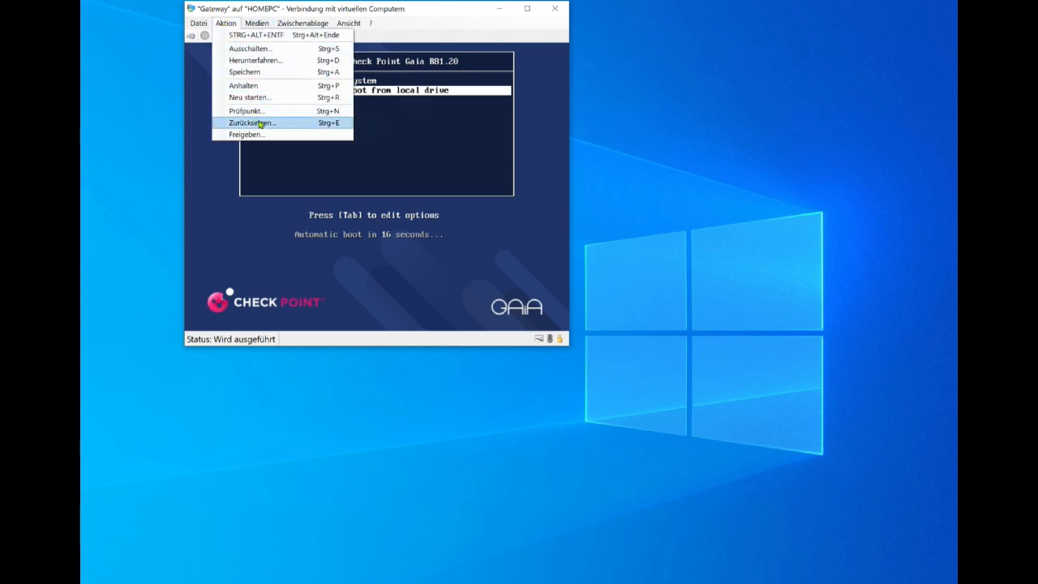
pyautogui.click(274, 96)
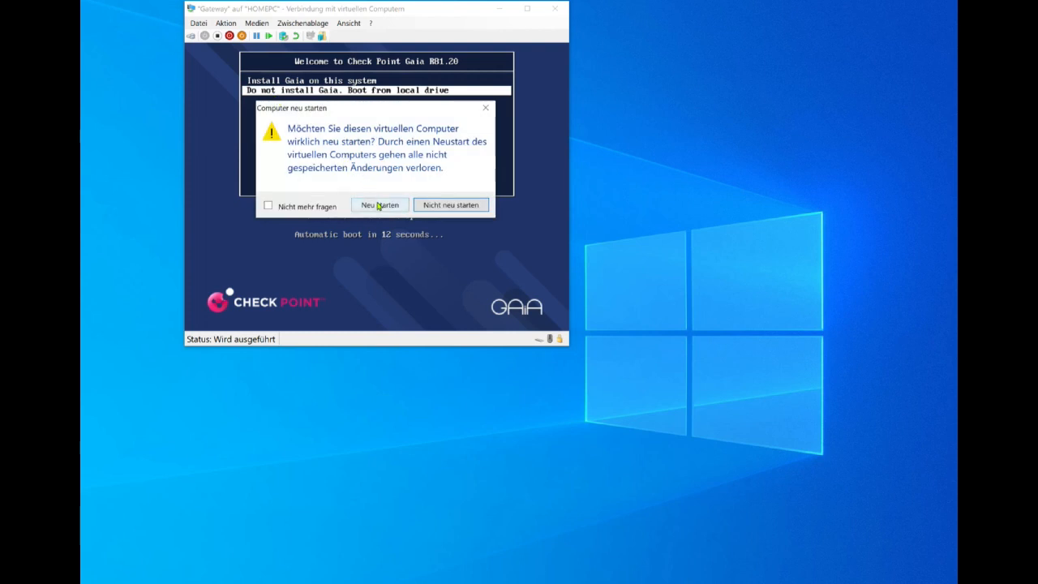
pyautogui.click(380, 205)
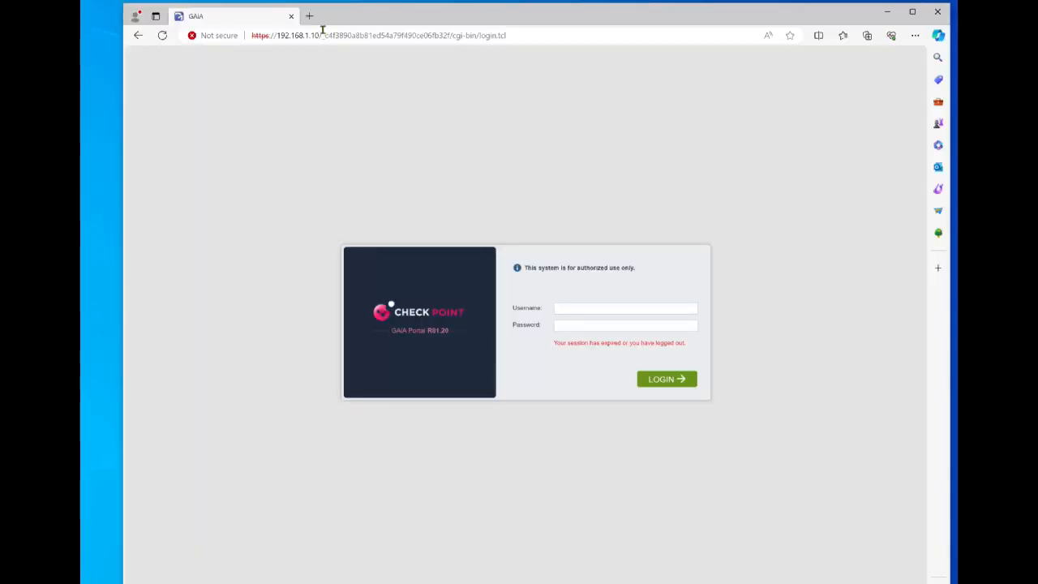
pyautogui.click(310, 16)
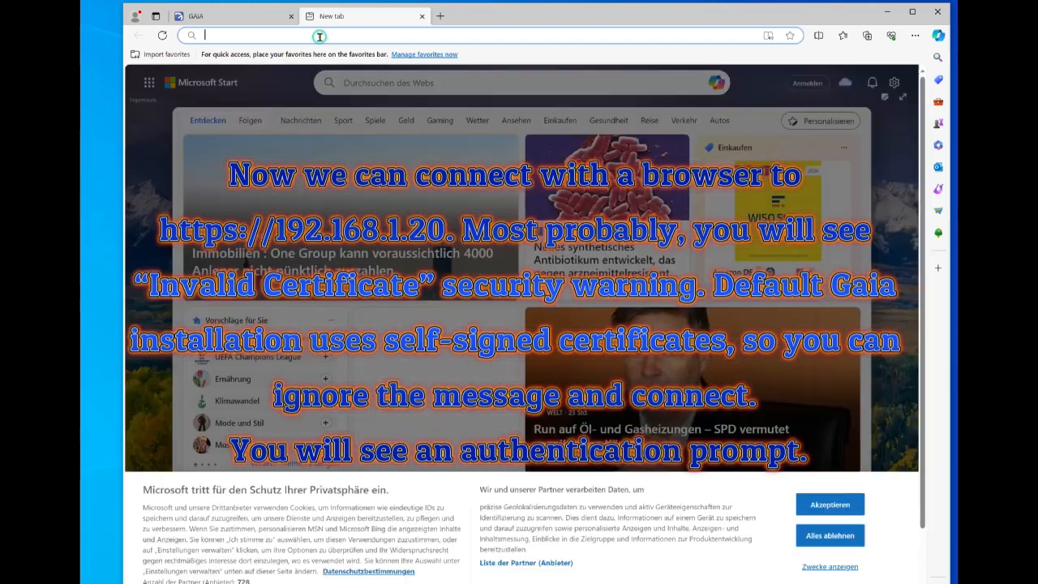
pyautogui.click(319, 36)
pyautogui.write('https://192.168.1.10')
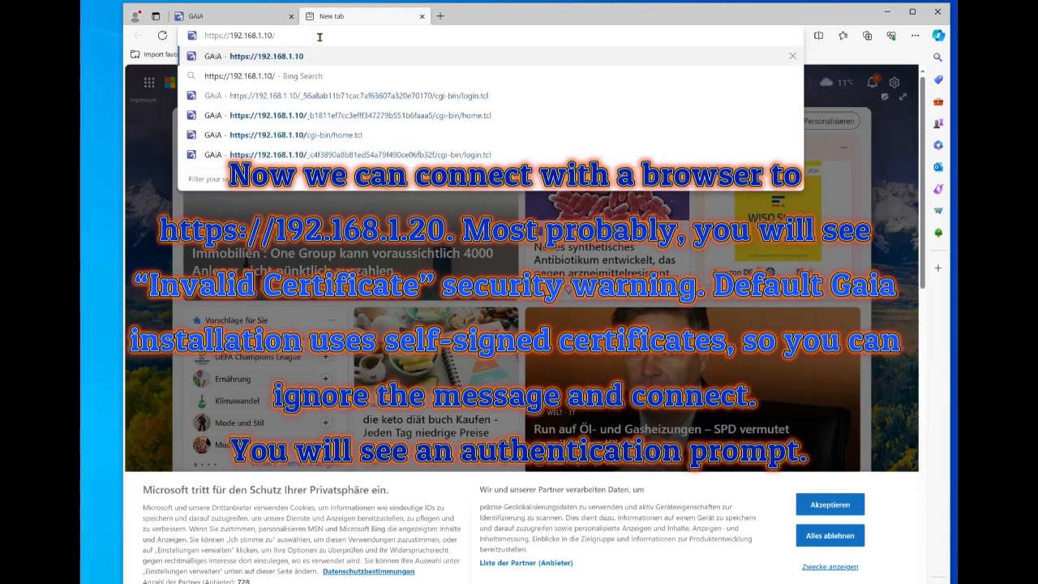
pyautogui.press('BackSpace')
pyautogui.press('BackSpace')
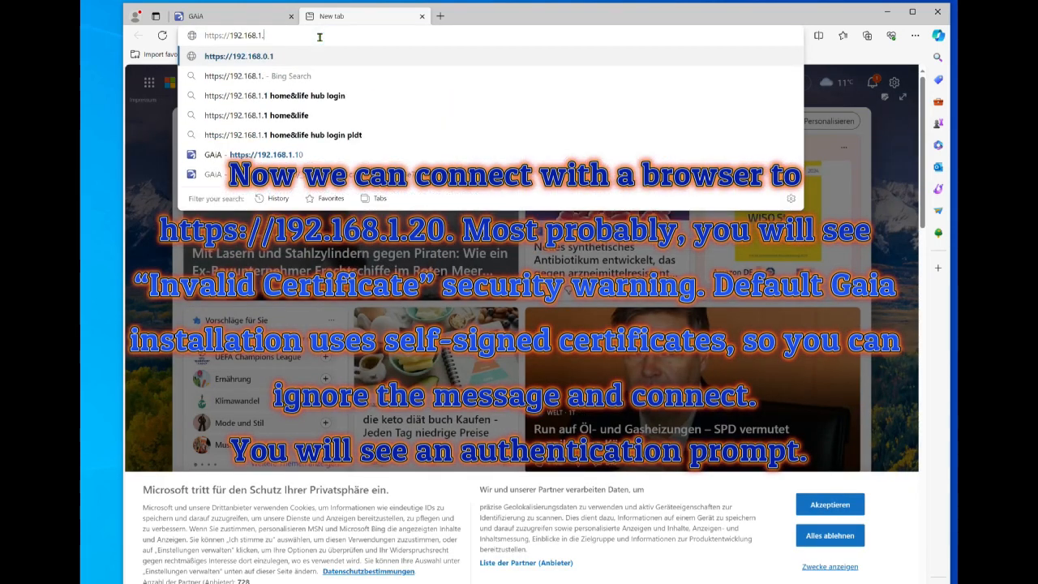
pyautogui.write('20')
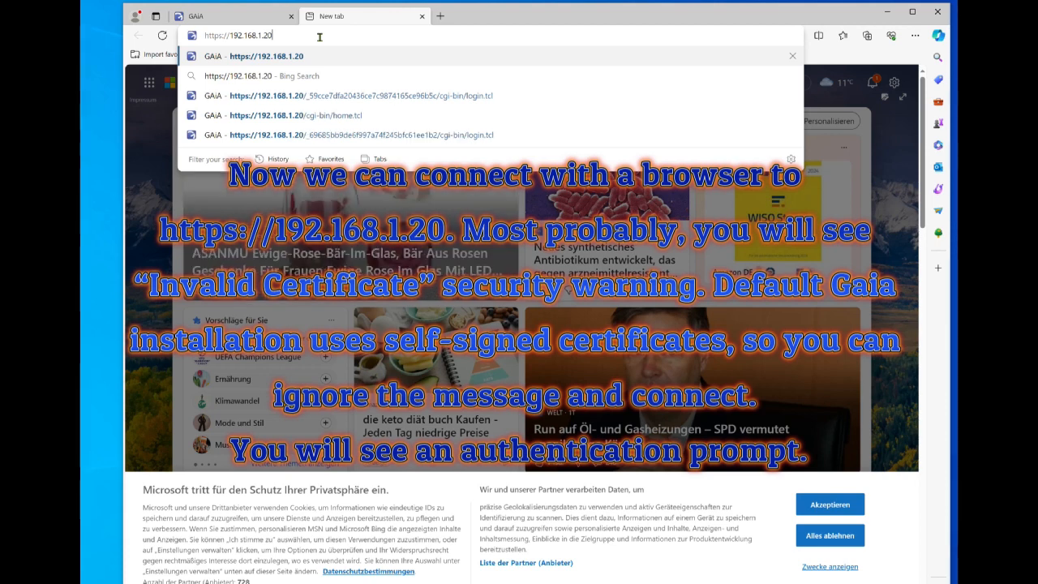
pyautogui.press('Return')
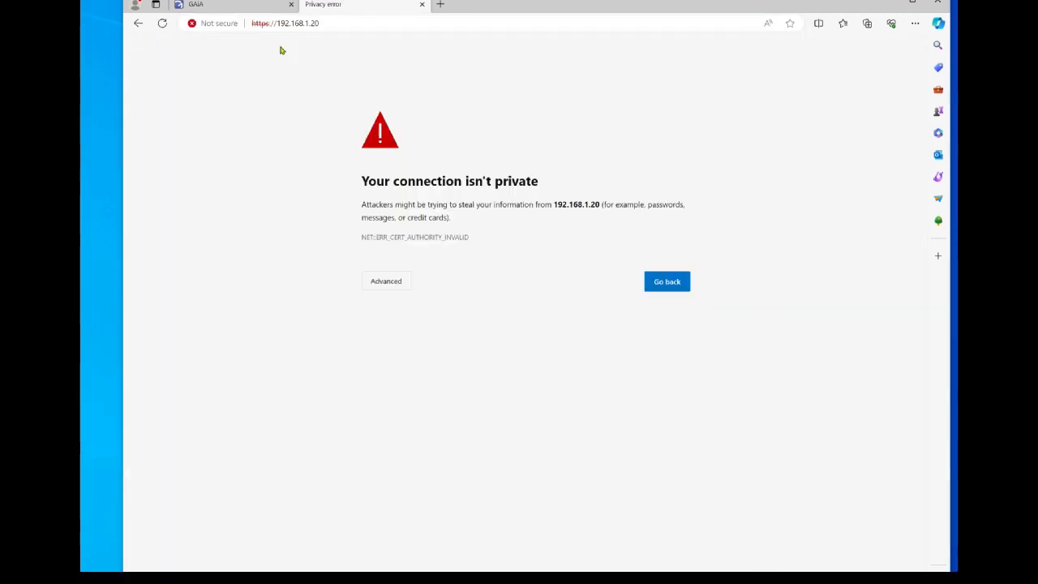
pyautogui.click(385, 291)
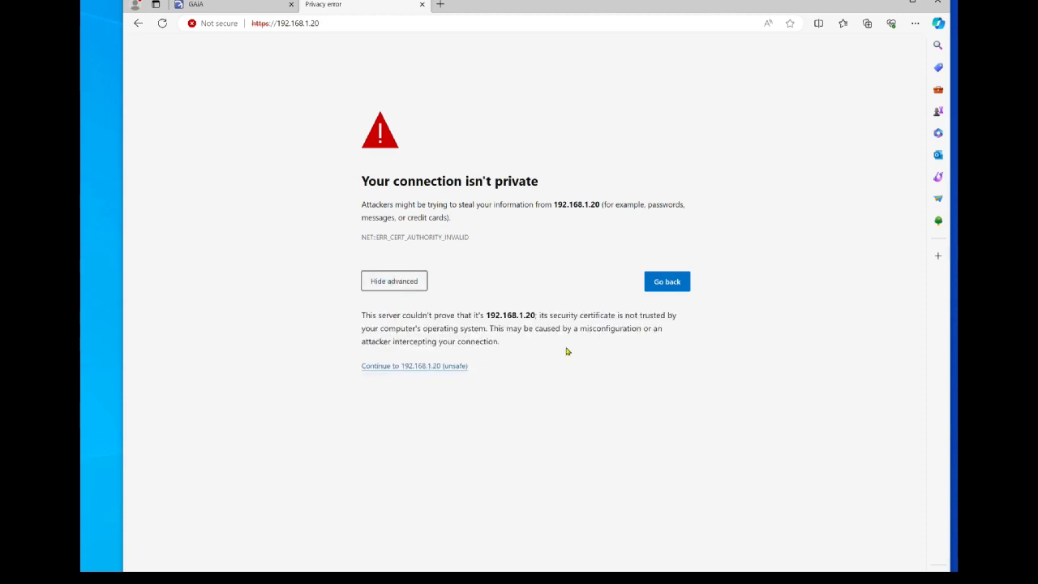
pyautogui.click(419, 366)
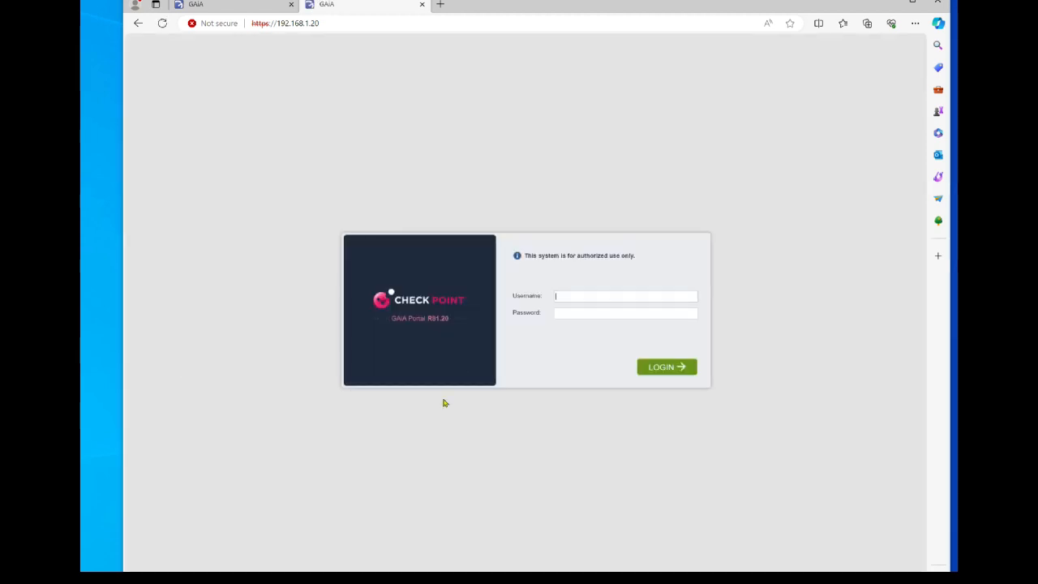
# Log in to the Gaia Portal as admin with the password set during installation.
pyautogui.write('adm')
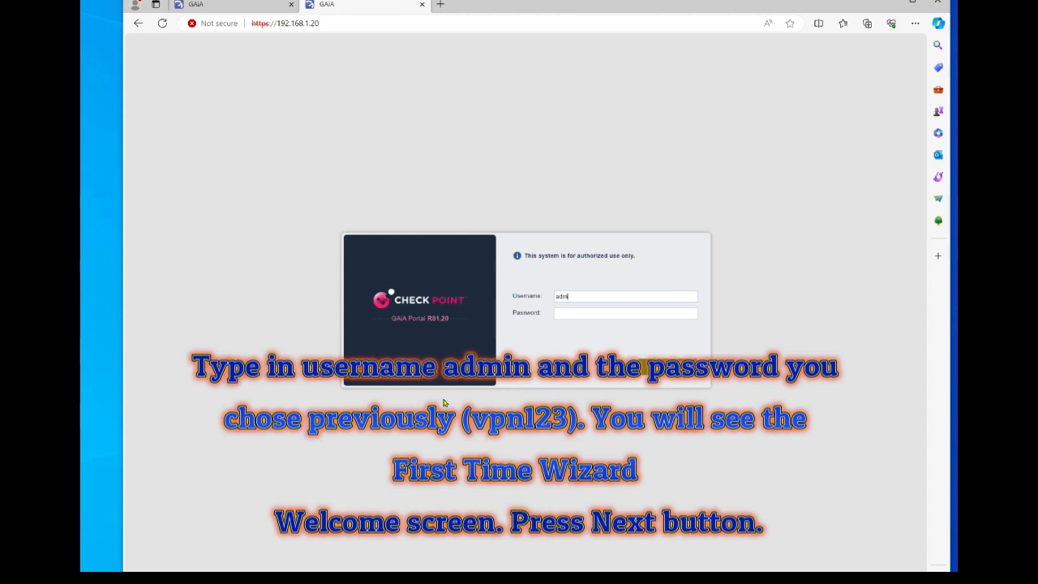
pyautogui.write('in')
pyautogui.write('vpn12')
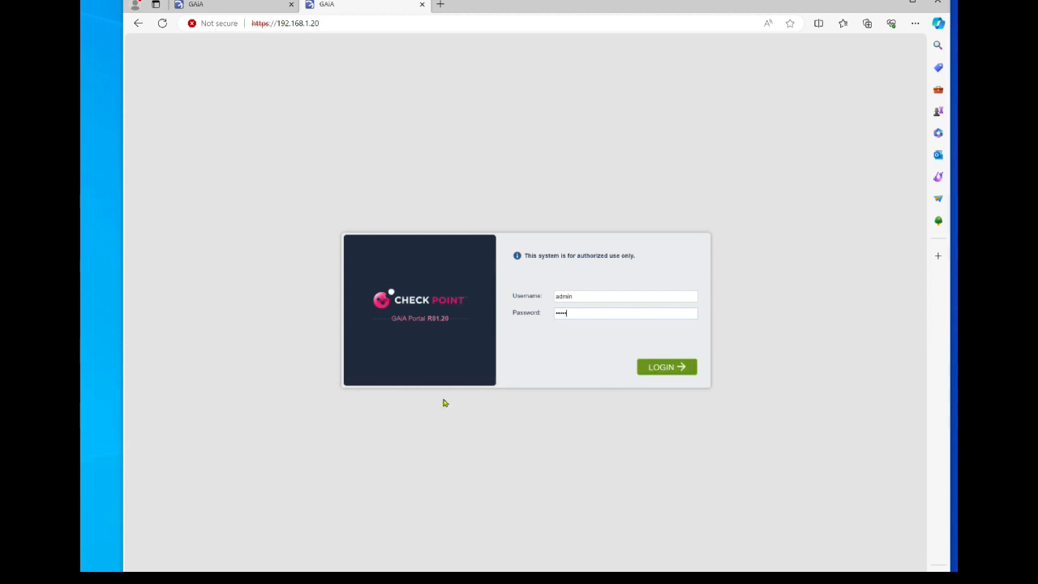
pyautogui.press('Return')
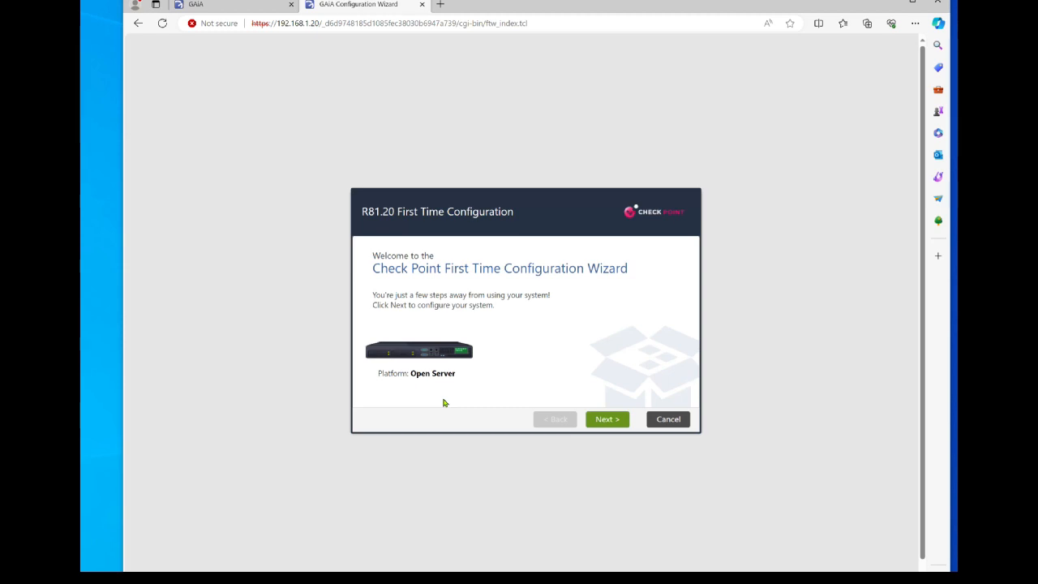
# Pass the Welcome, Deployment Options, Management Connection and Internet Connection pages, keeping defaults.
pyautogui.click(610, 422)
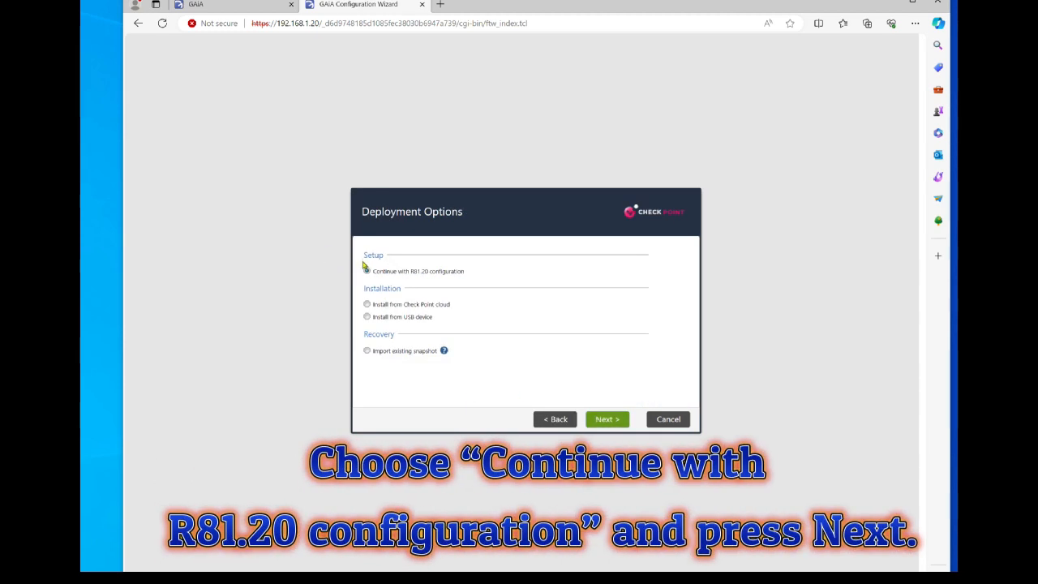
pyautogui.click(600, 426)
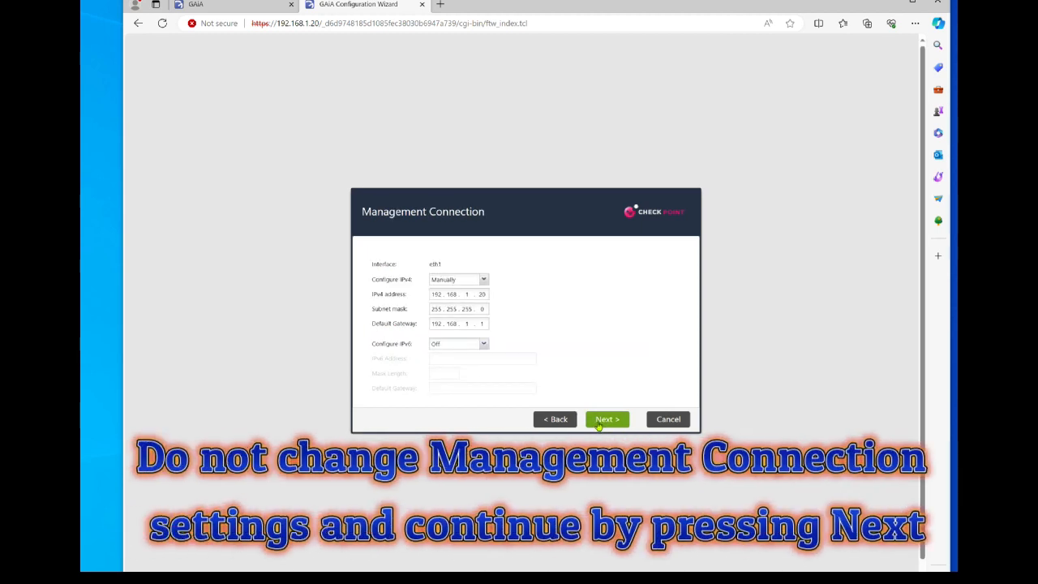
pyautogui.click(599, 420)
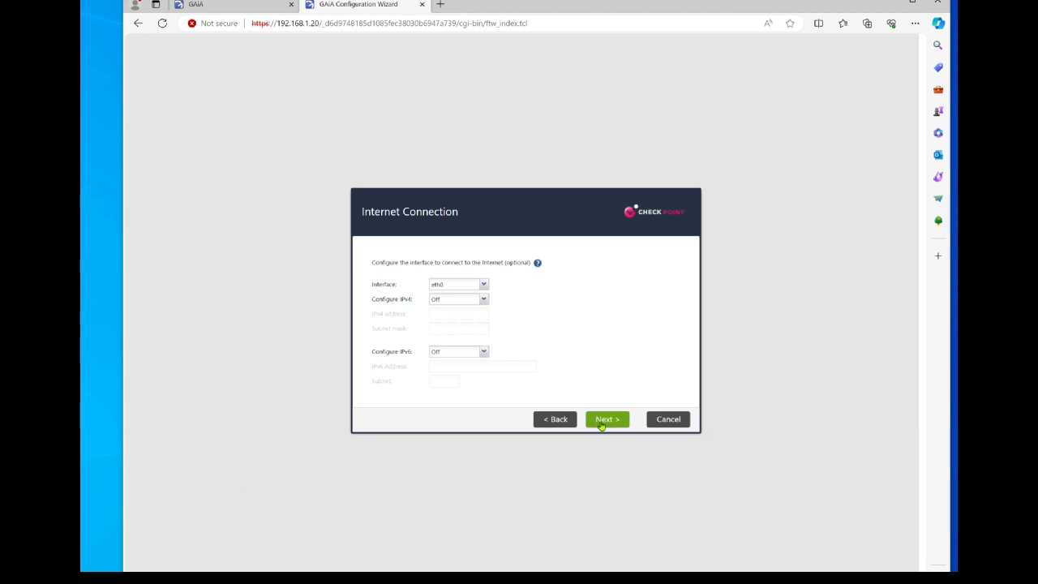
pyautogui.click(601, 426)
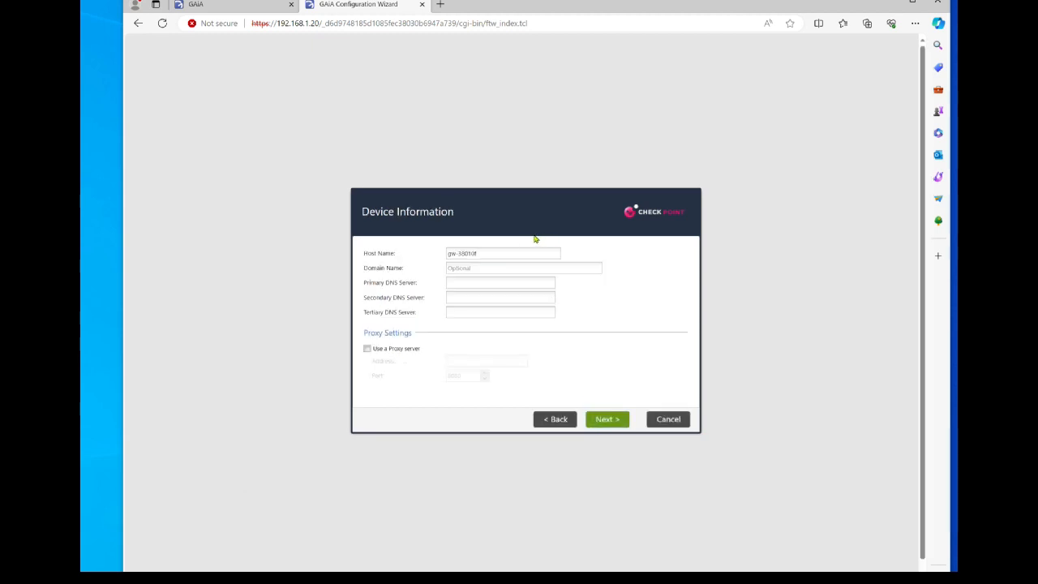
# Change the host name to Gateway and enter domain lab.local with primary DNS 8.8.8.8.
pyautogui.click(512, 256)
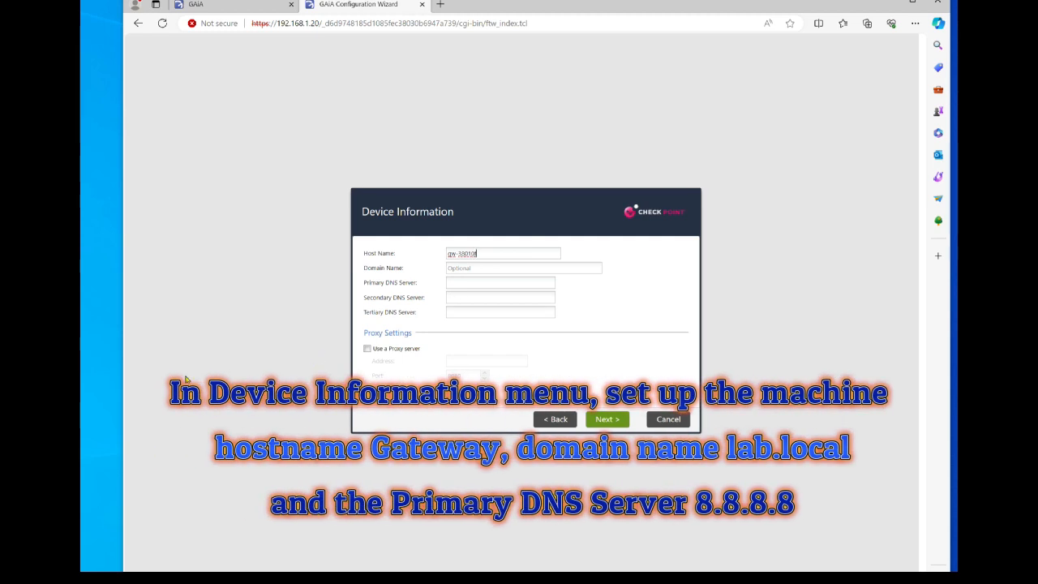
pyautogui.press('BackSpace')
pyautogui.press('BackSpace')
pyautogui.press('BackSpace')
pyautogui.press('BackSpace')
pyautogui.press('BackSpace')
pyautogui.press('BackSpace')
pyautogui.press('BackSpace')
pyautogui.press('BackSpace')
pyautogui.press('BackSpace')
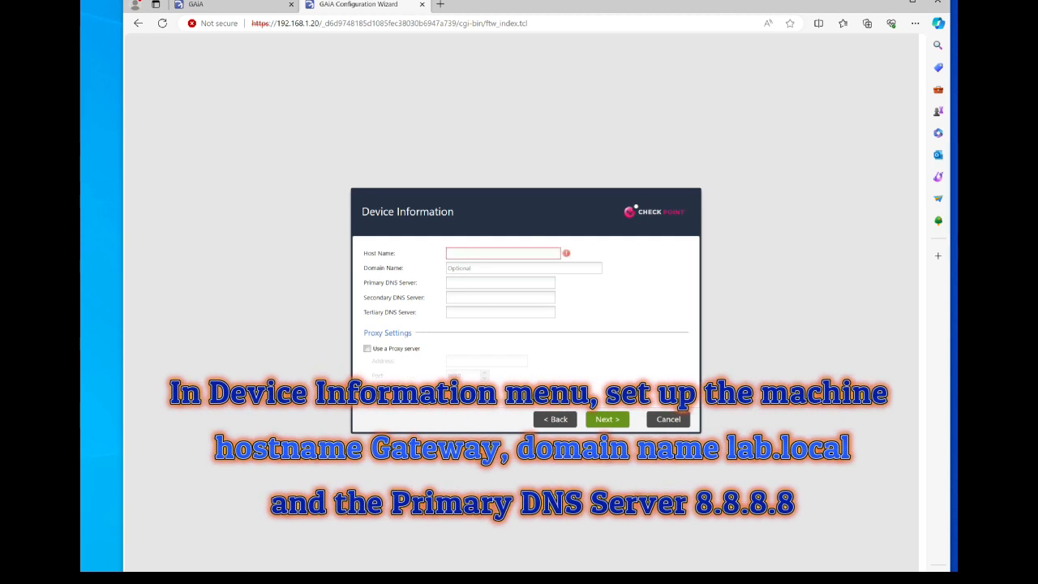
pyautogui.write('Gatewa')
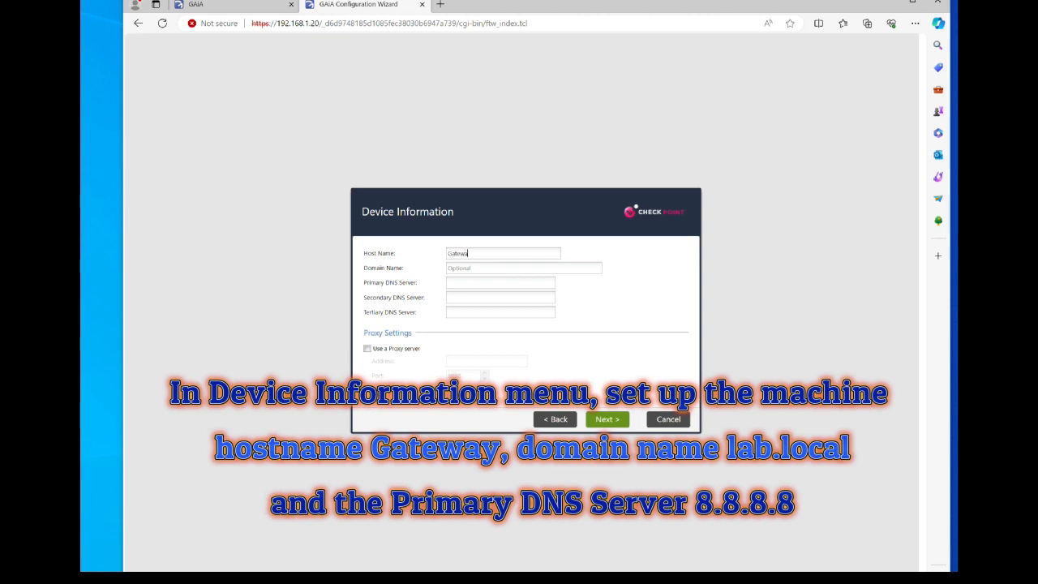
pyautogui.write('y')
pyautogui.press('Tab')
pyautogui.write('lab.')
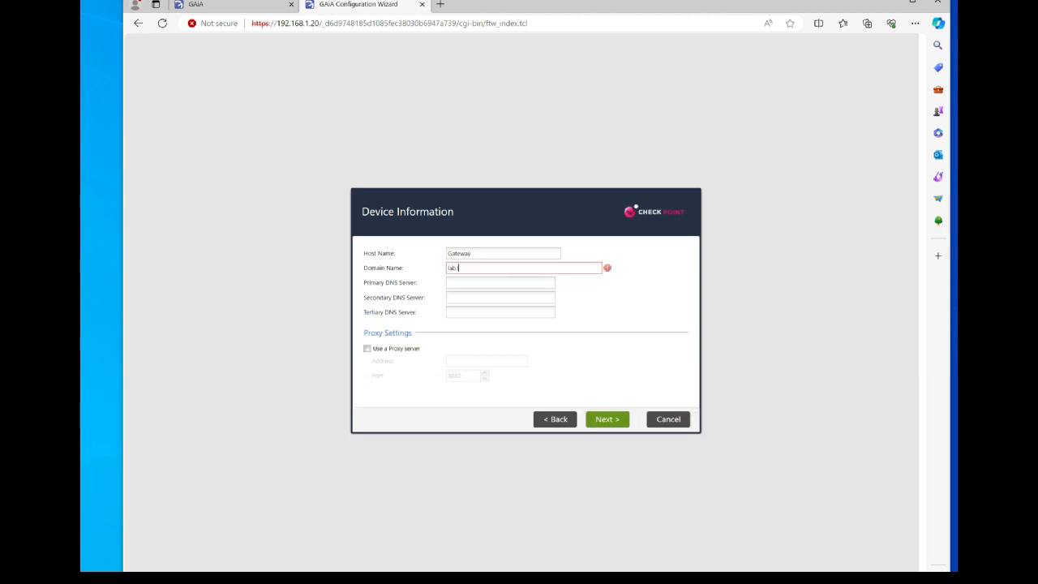
pyautogui.write('local')
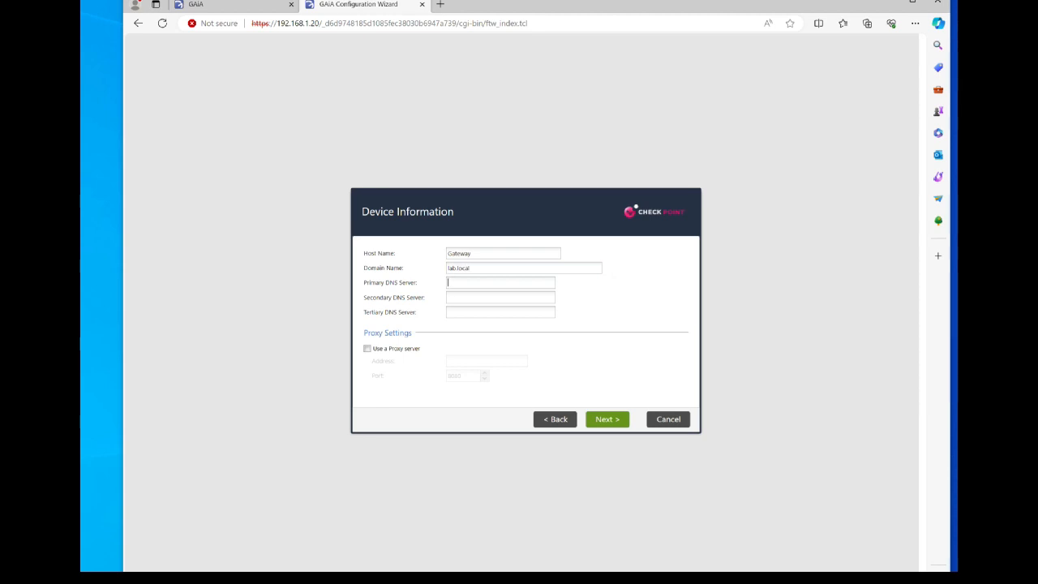
pyautogui.write('8.8.8.8')
# Set the time zone to Berlin, Europe (GMT +1:00) and continue to Installation Type.
pyautogui.click(604, 421)
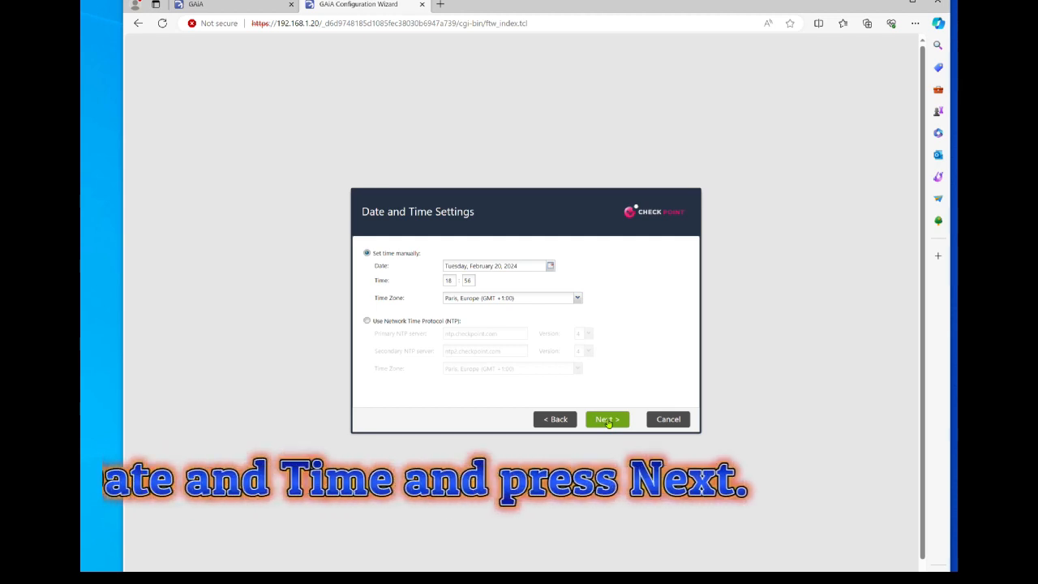
pyautogui.click(541, 303)
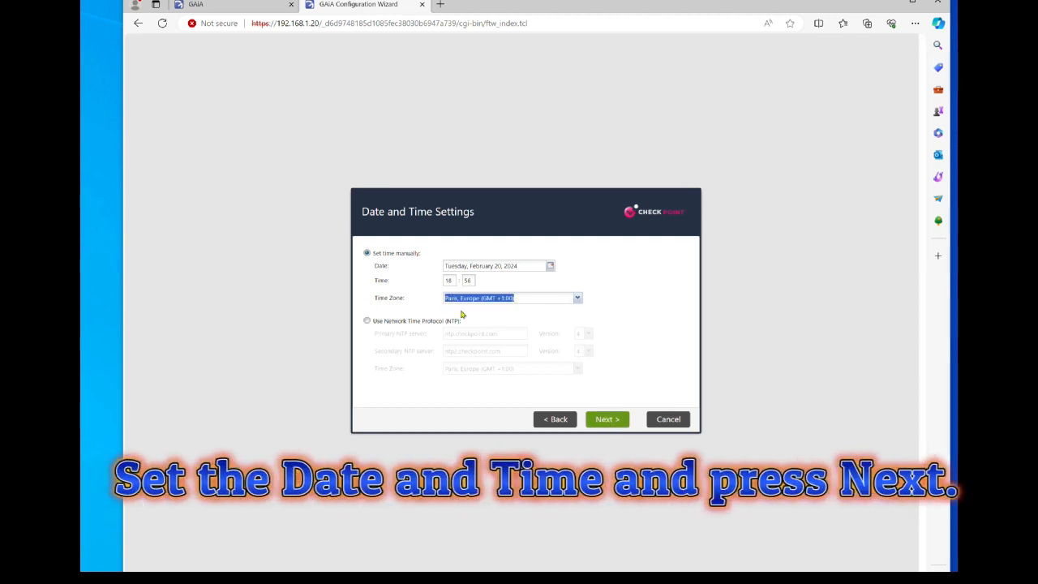
pyautogui.write('Ber')
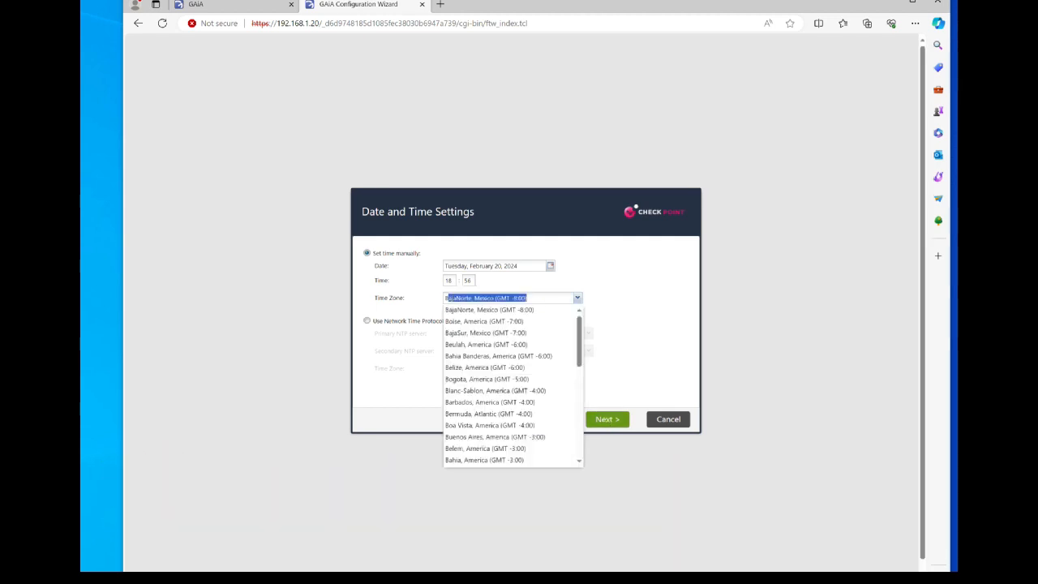
pyautogui.write('lin')
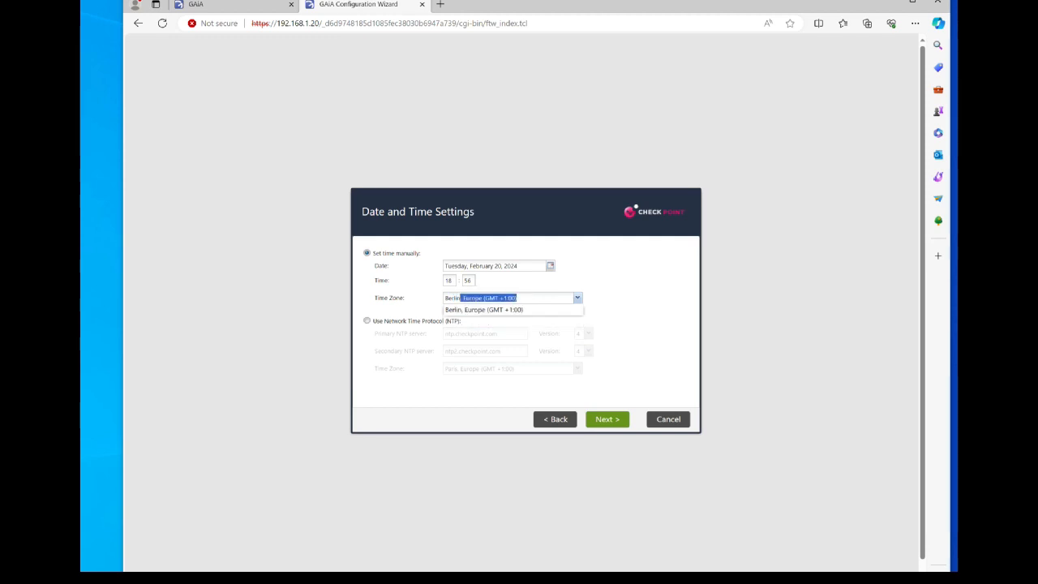
pyautogui.press('Return')
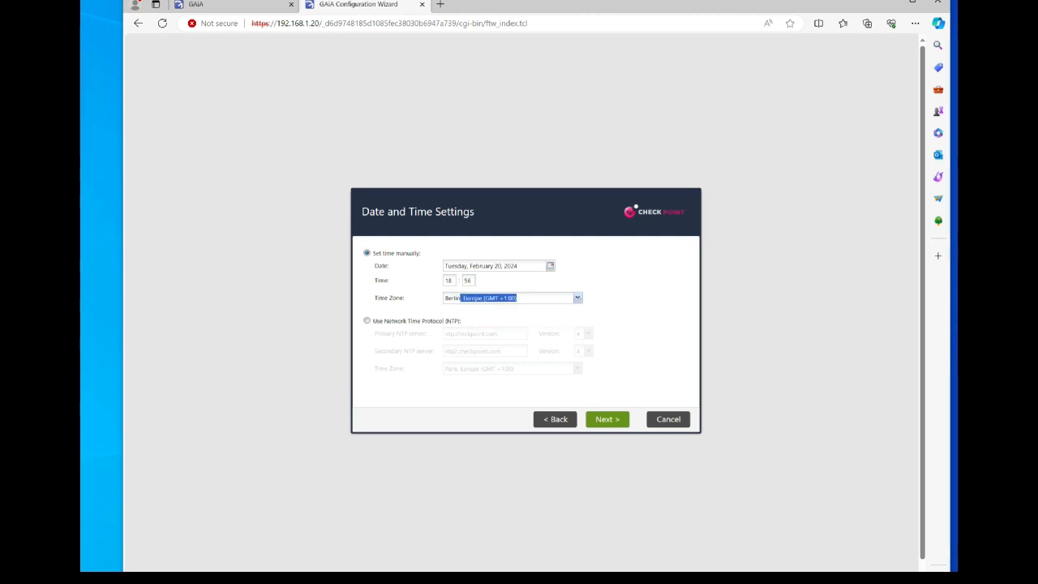
pyautogui.click(607, 419)
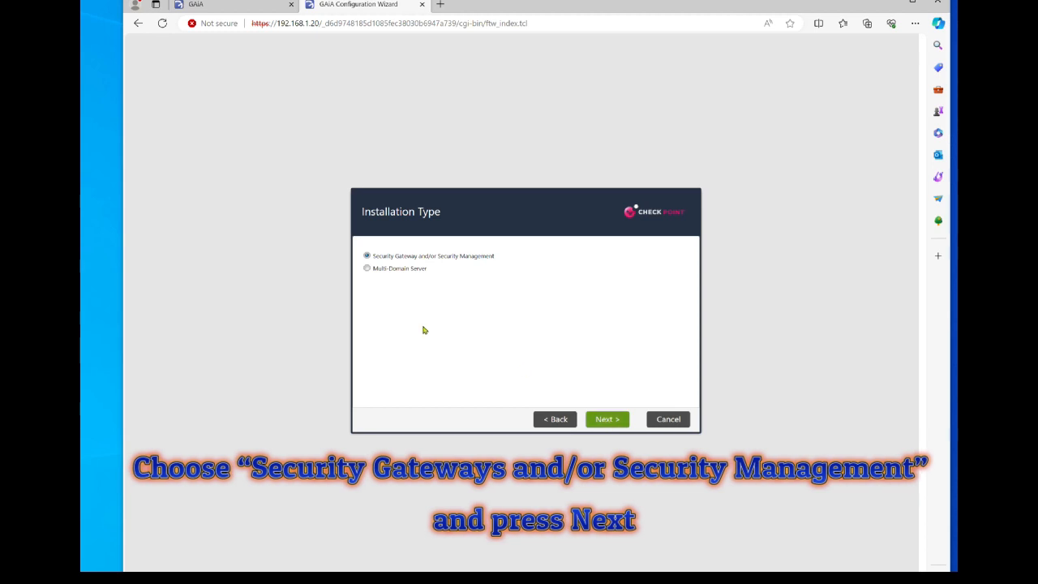
# Keep the installation type, select only Security Gateway as product, and leave dynamic IP at No.
pyautogui.click(604, 420)
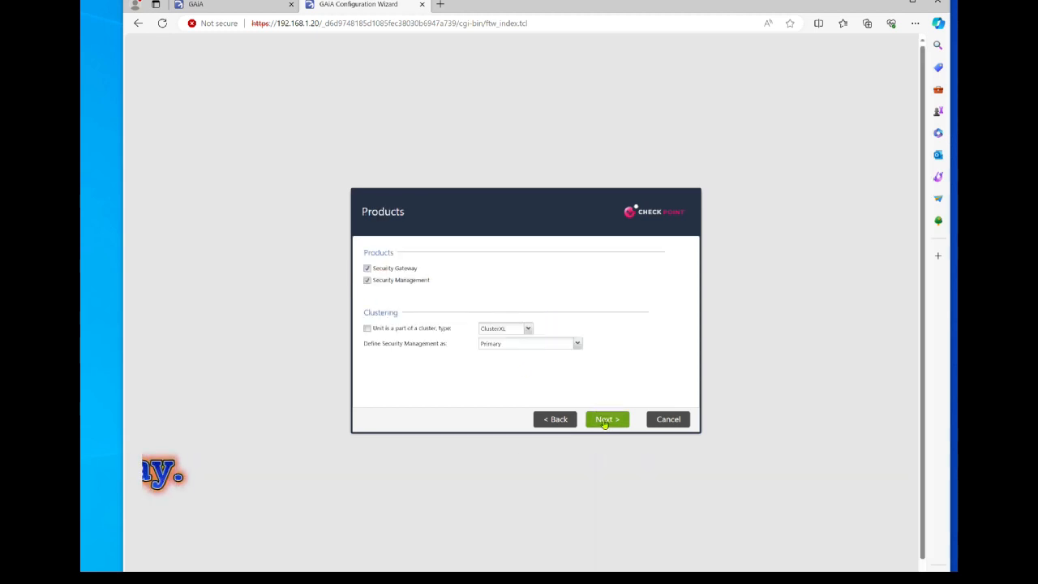
pyautogui.click(367, 280)
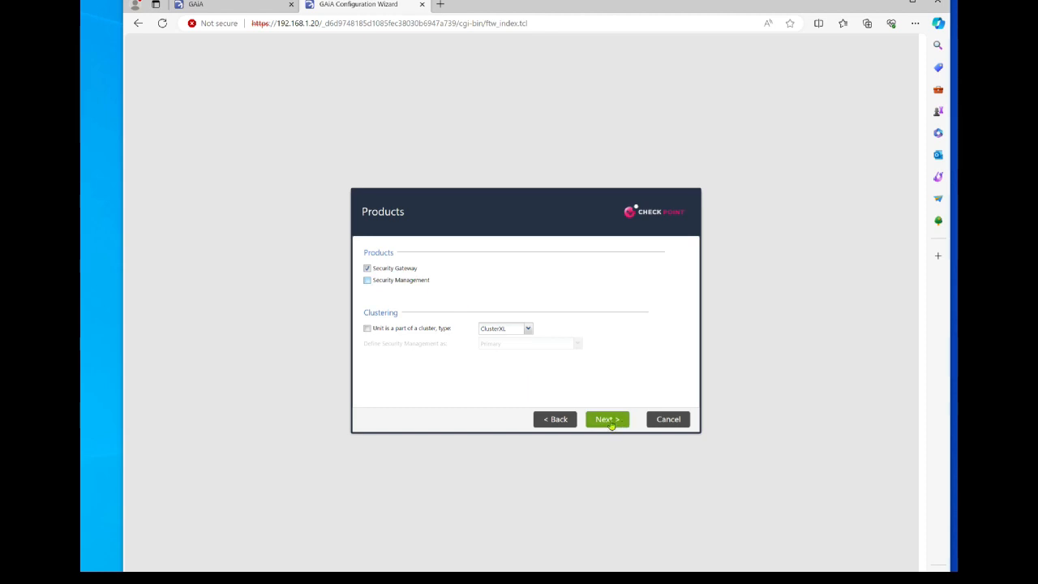
pyautogui.click(612, 425)
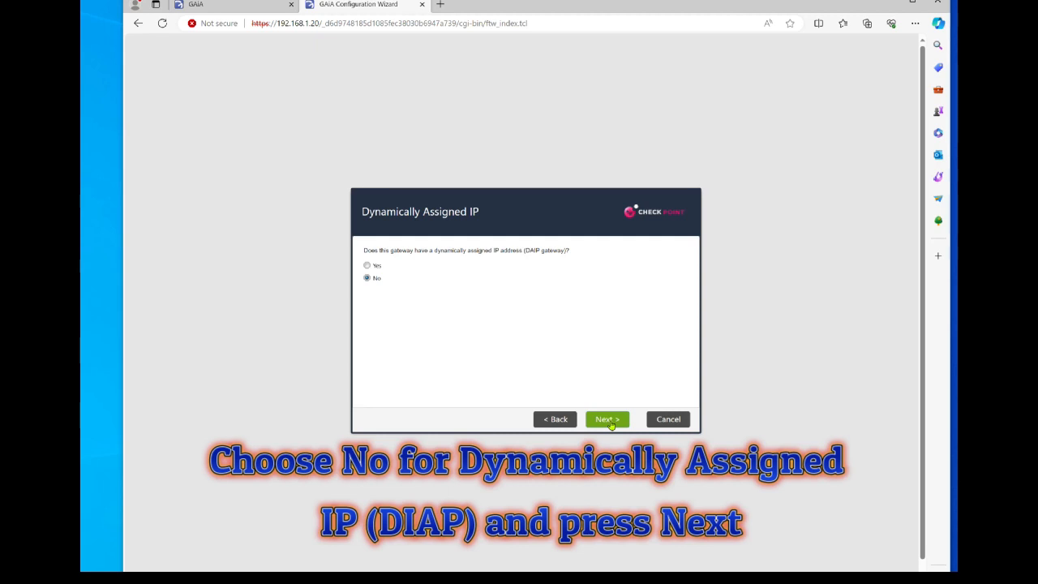
pyautogui.click(607, 419)
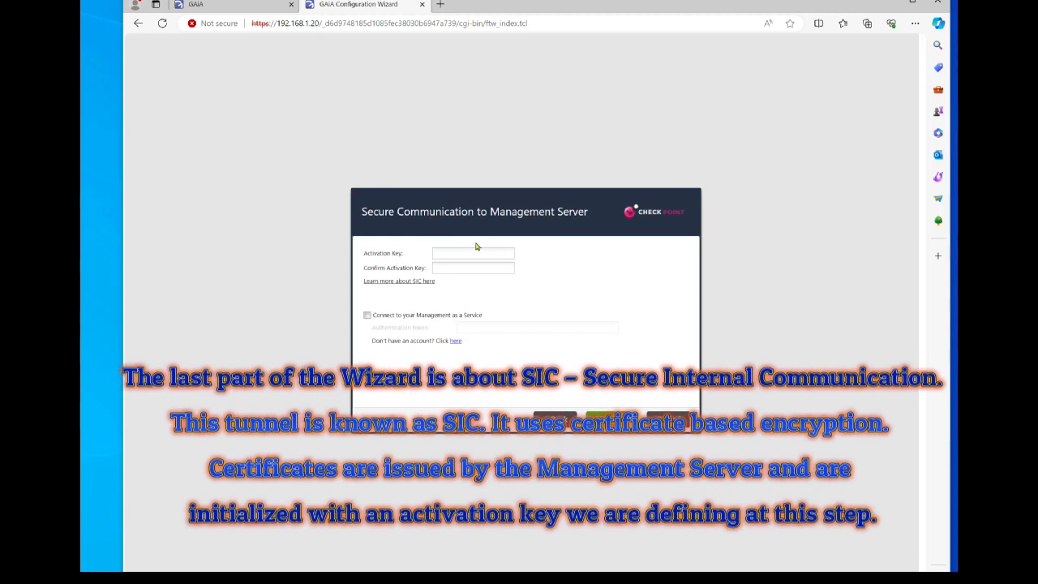
# Enter and confirm the SIC activation key, then move on to the summary.
pyautogui.click(474, 257)
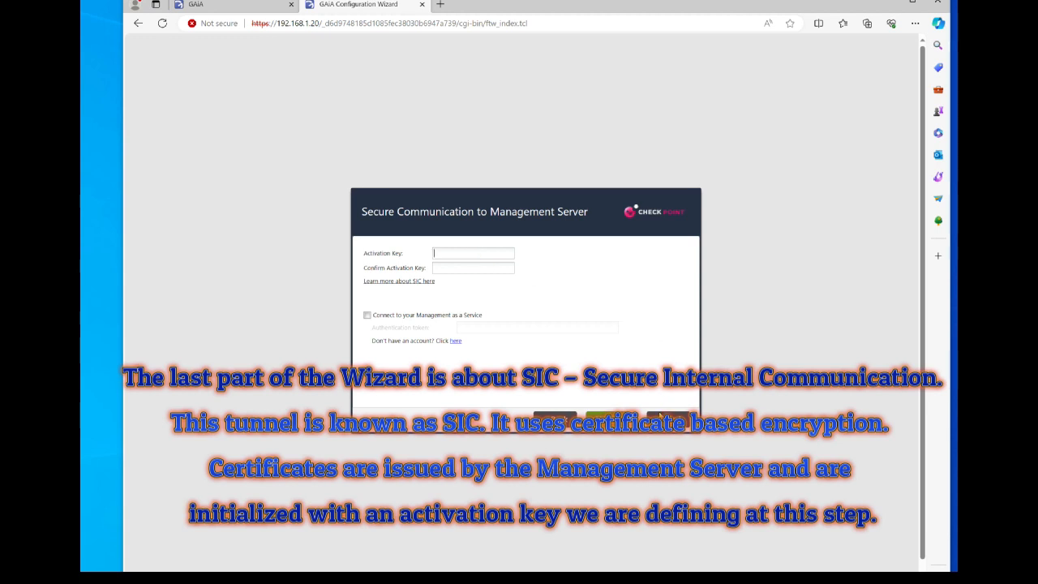
pyautogui.write('123')
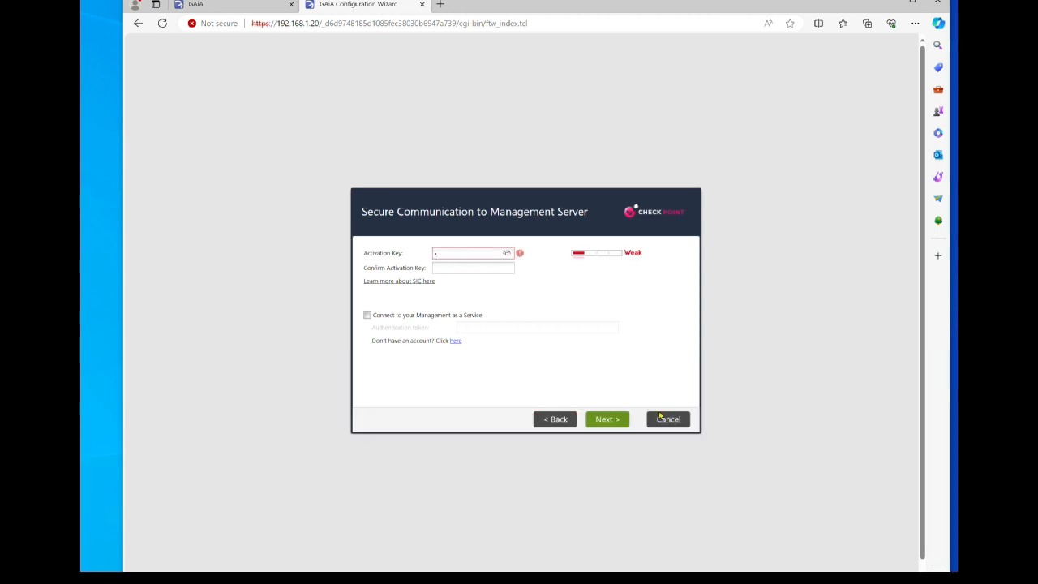
pyautogui.write('456')
pyautogui.press('Tab')
pyautogui.write('123')
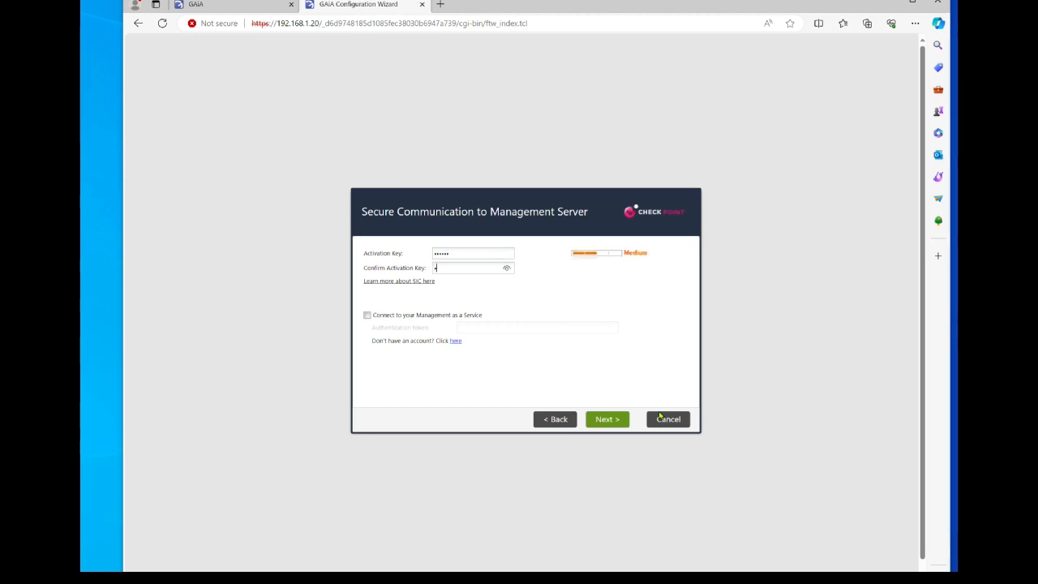
pyautogui.write('456')
pyautogui.click(597, 423)
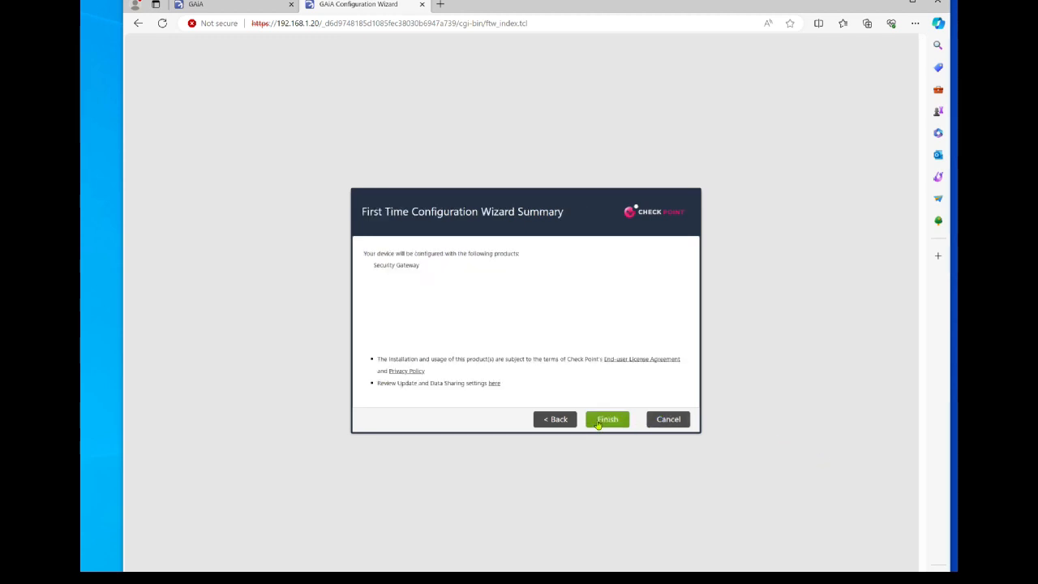
# Finish the wizard and confirm applying the Security Gateway configuration.
pyautogui.click(599, 422)
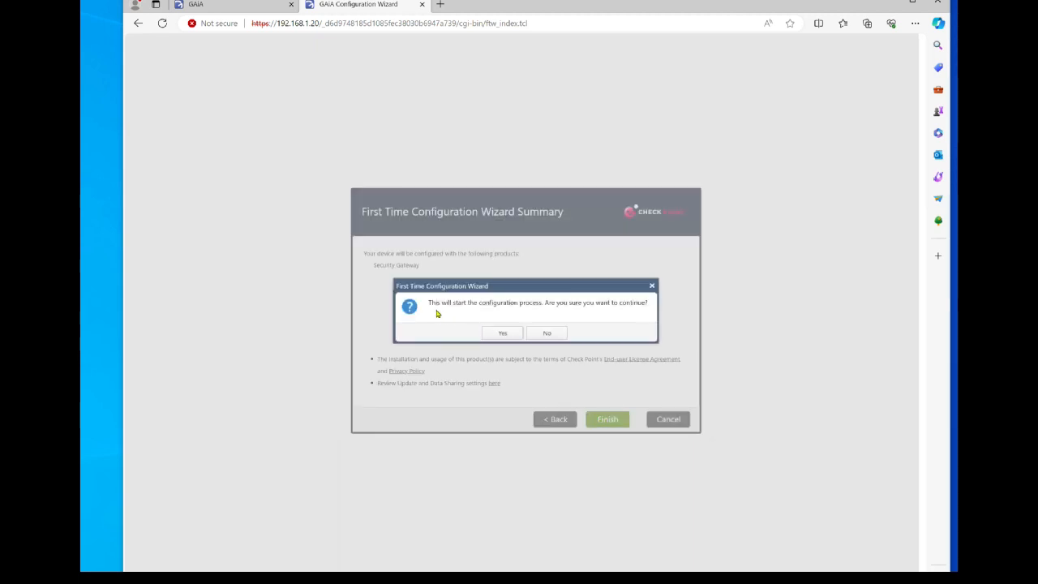
pyautogui.click(495, 336)
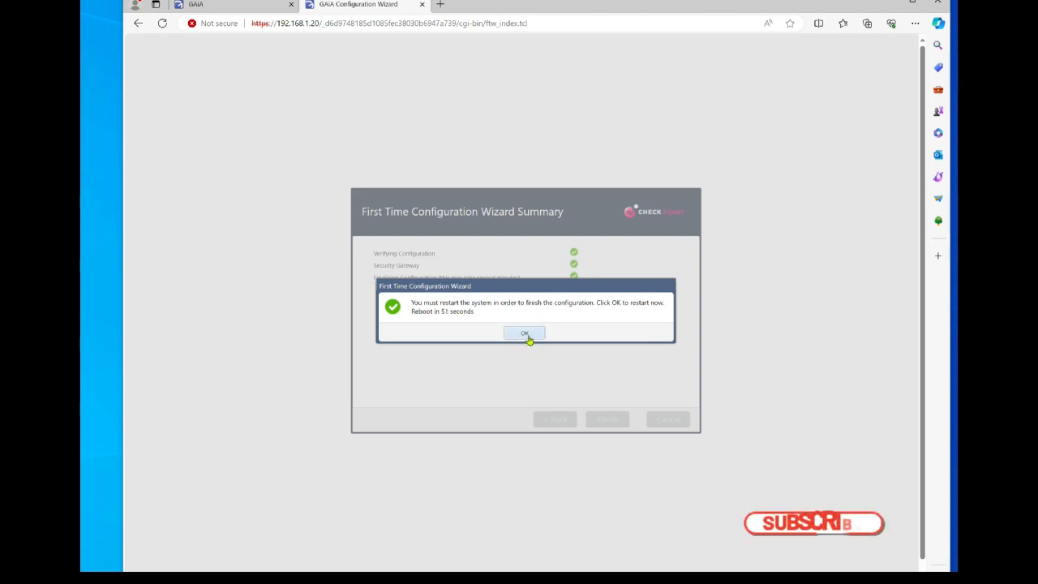
# Reboot the gateway and sign back in to the Gaia Portal as admin.
pyautogui.click(528, 338)
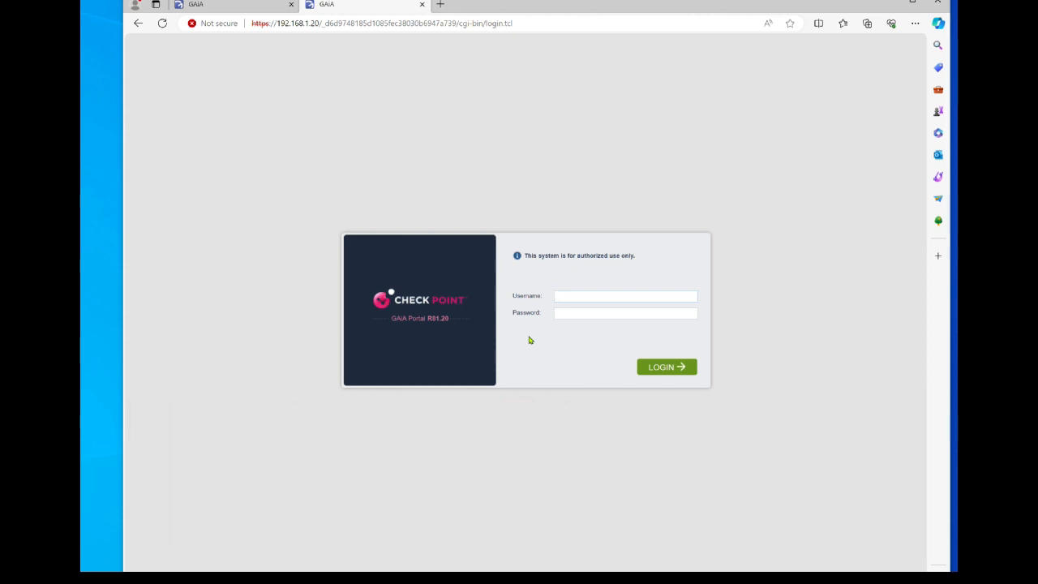
pyautogui.write('admi******')
pyautogui.press('Return')
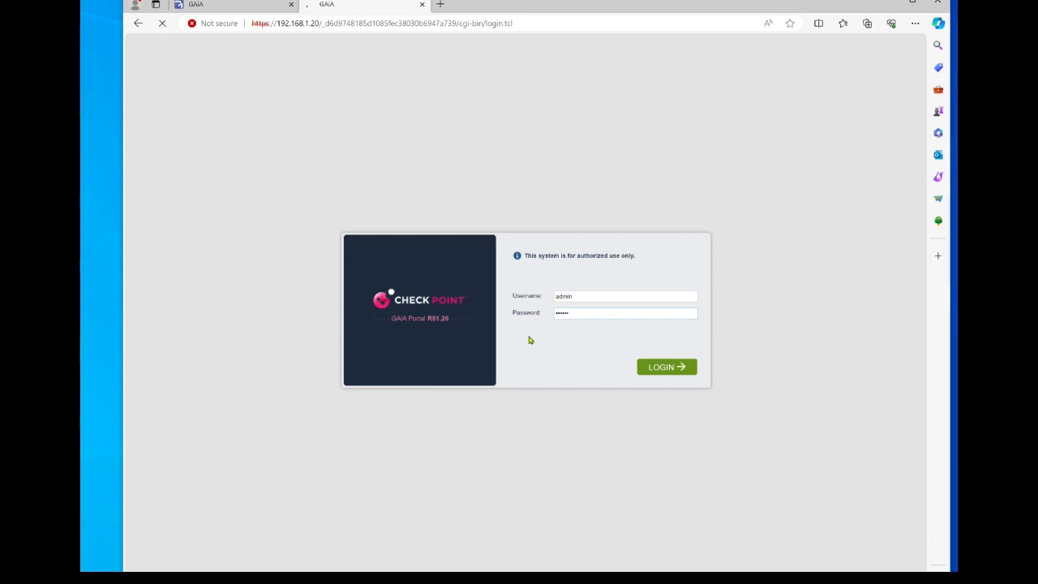